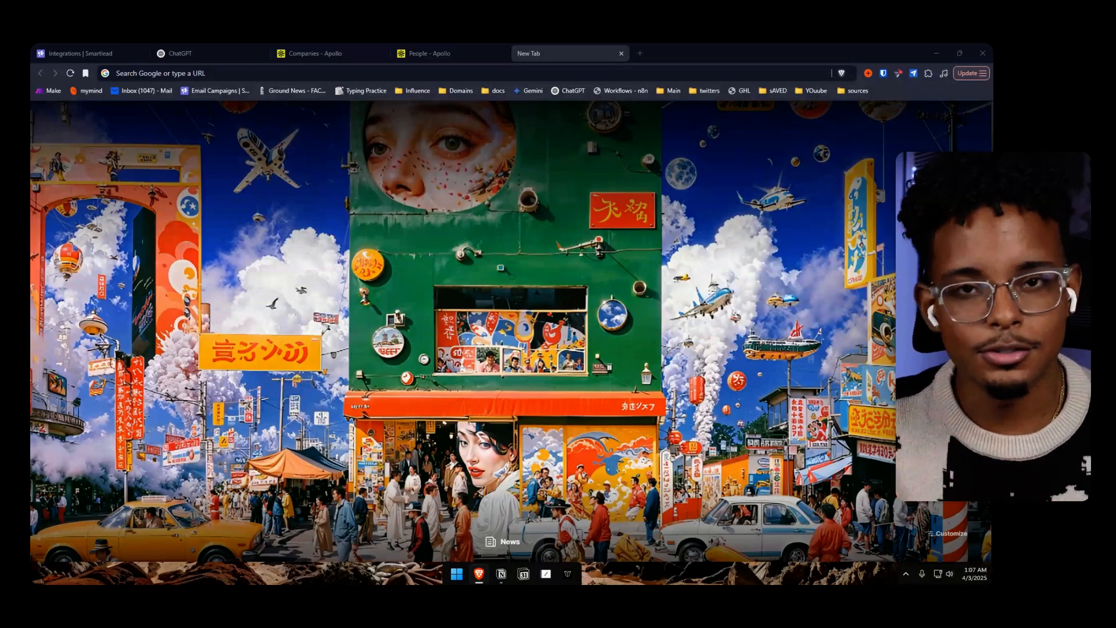
Reload Apollo's Companies search and look over the company and account location filters
click(210, 53)
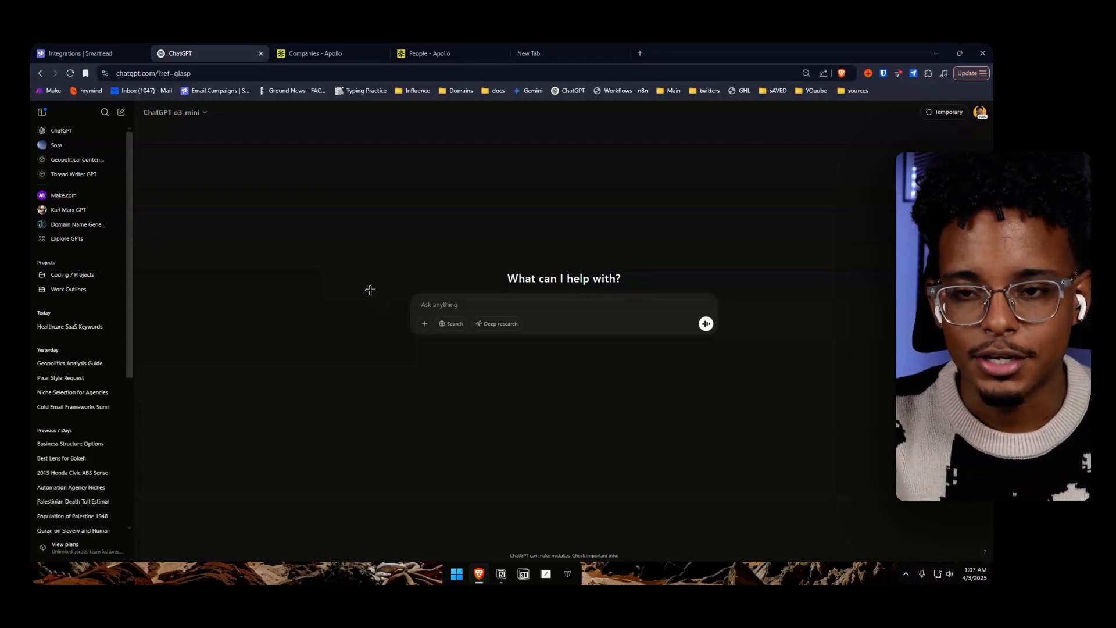
drag(433, 47, 312, 47)
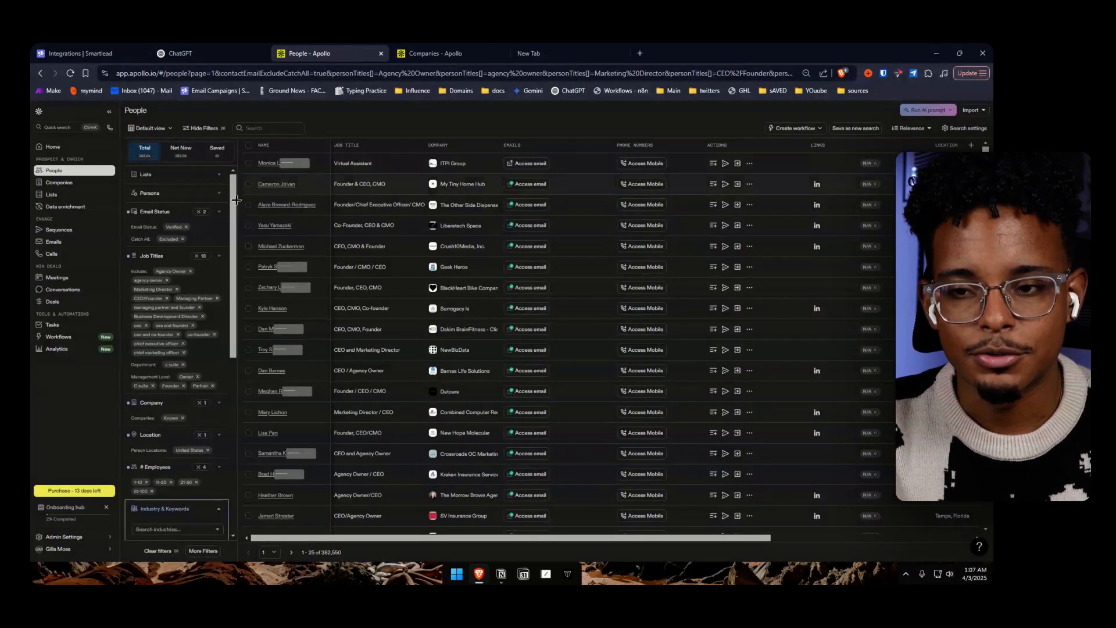
drag(439, 52, 321, 54)
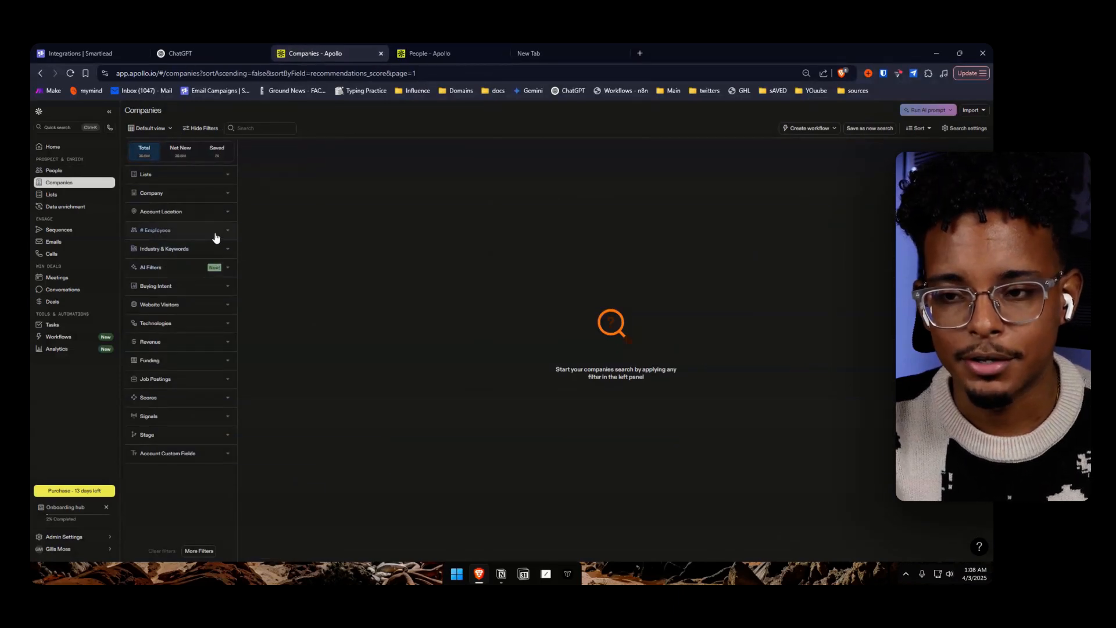
click(70, 73)
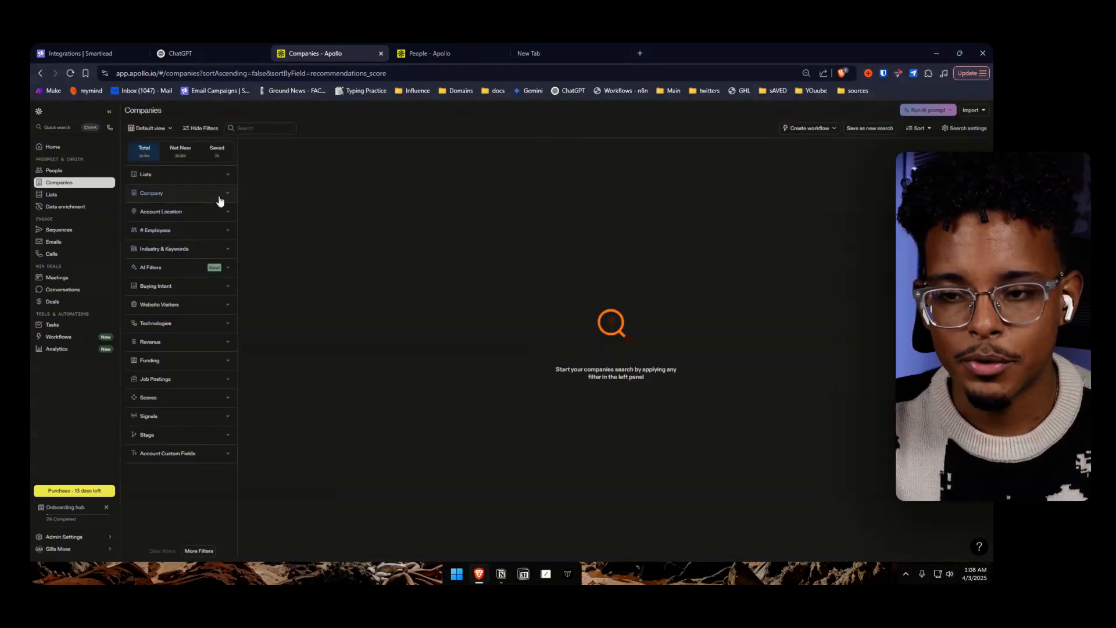
click(217, 195)
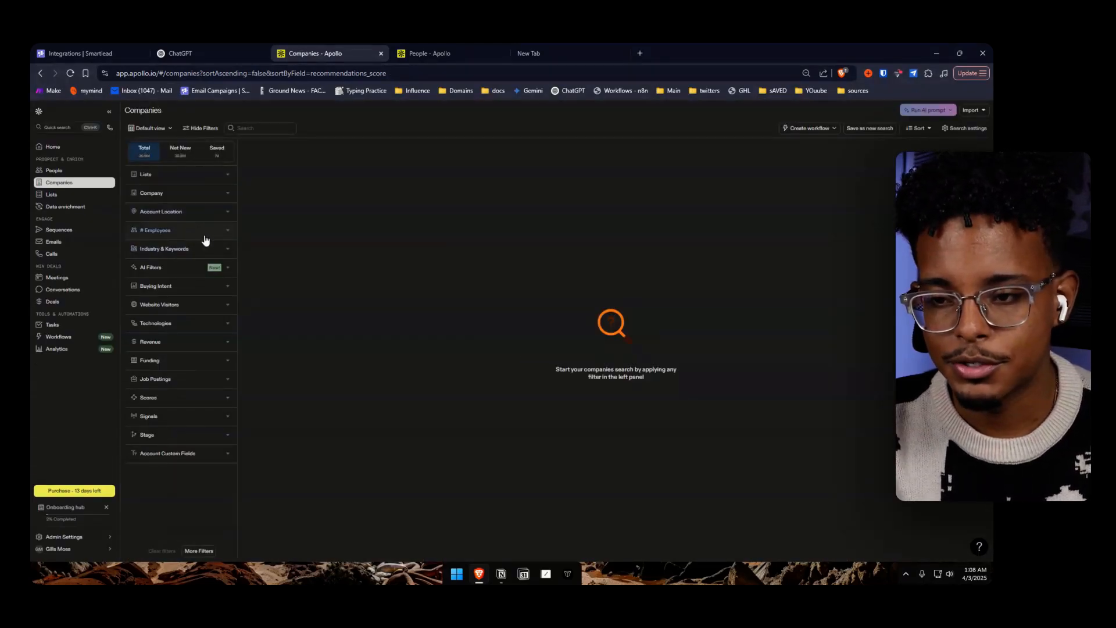
click(197, 215)
click(202, 212)
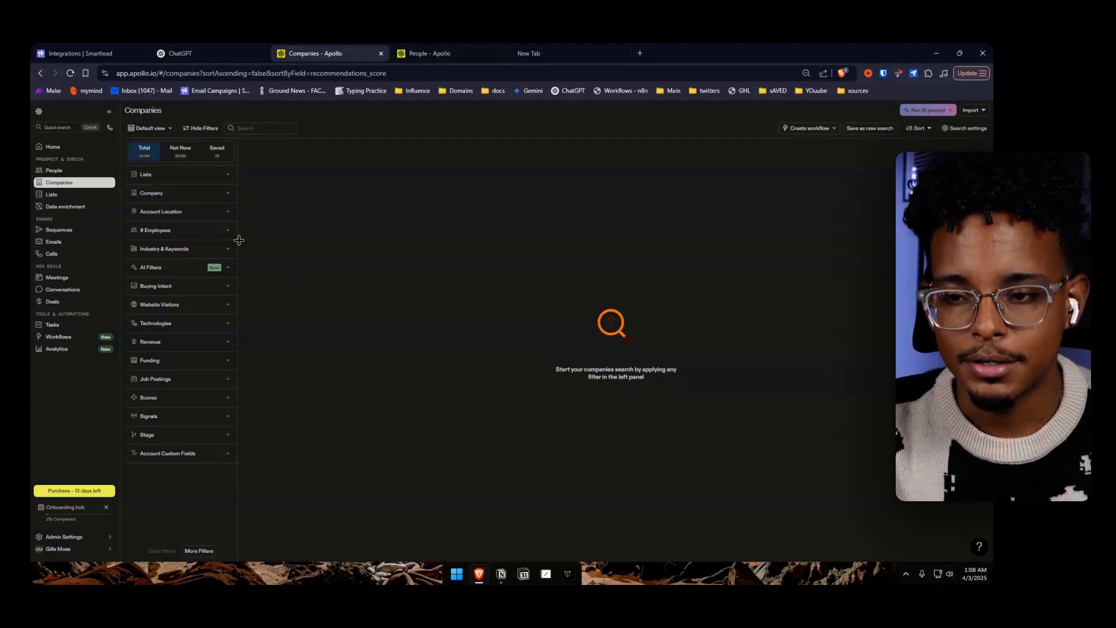
Review the email status, job title, location, employee and keyword filters applied to the Apollo People search
click(421, 54)
drag(421, 55, 308, 54)
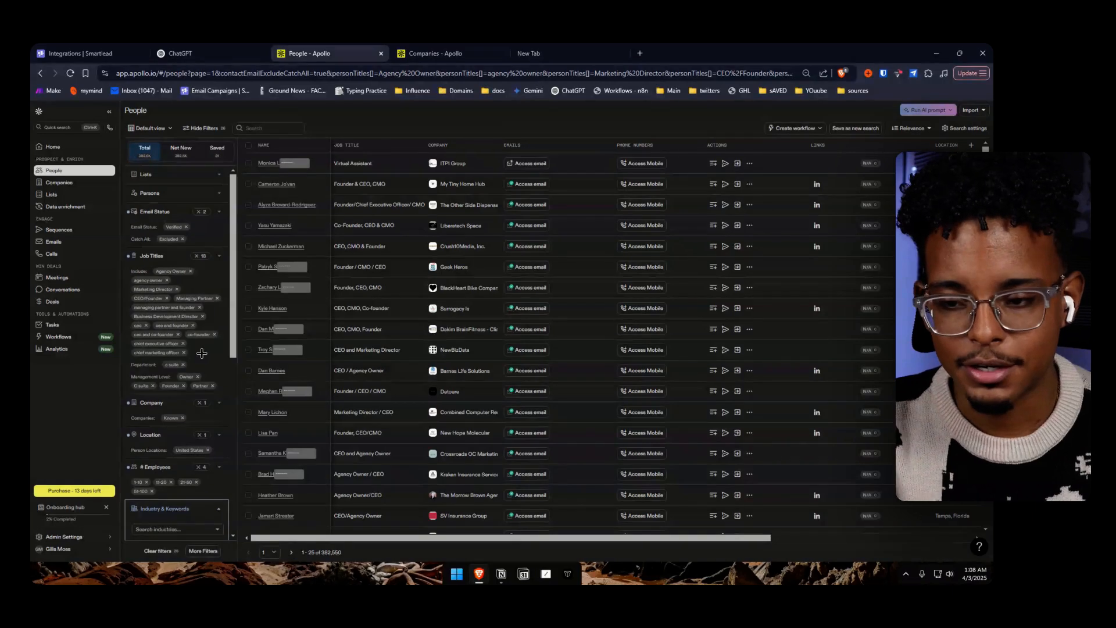
scroll(202, 353, down, 3)
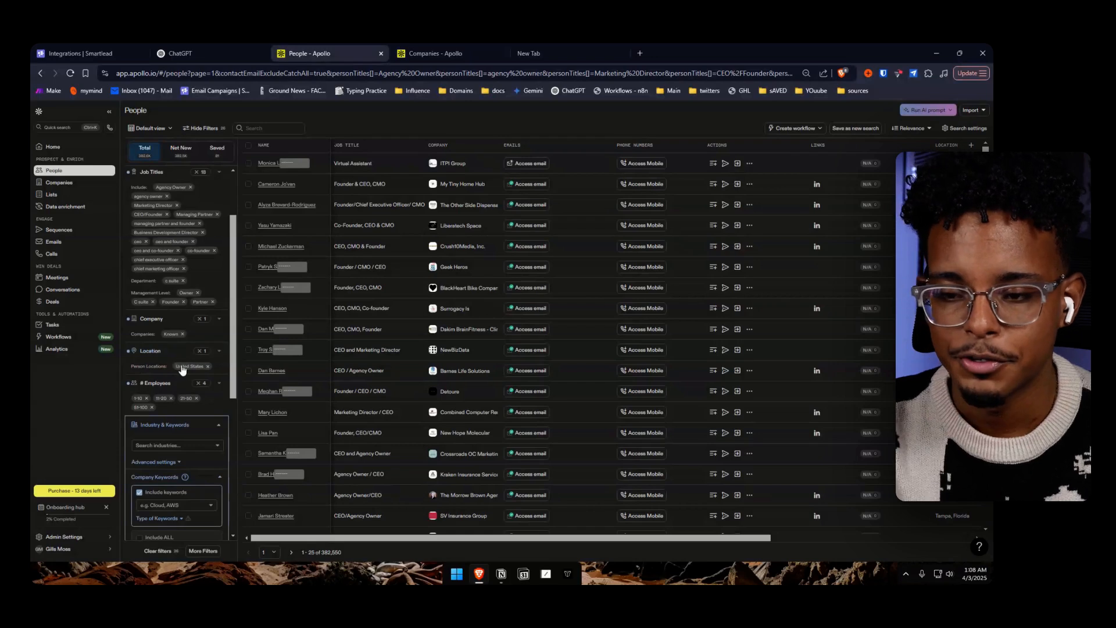
scroll(187, 372, down, 3)
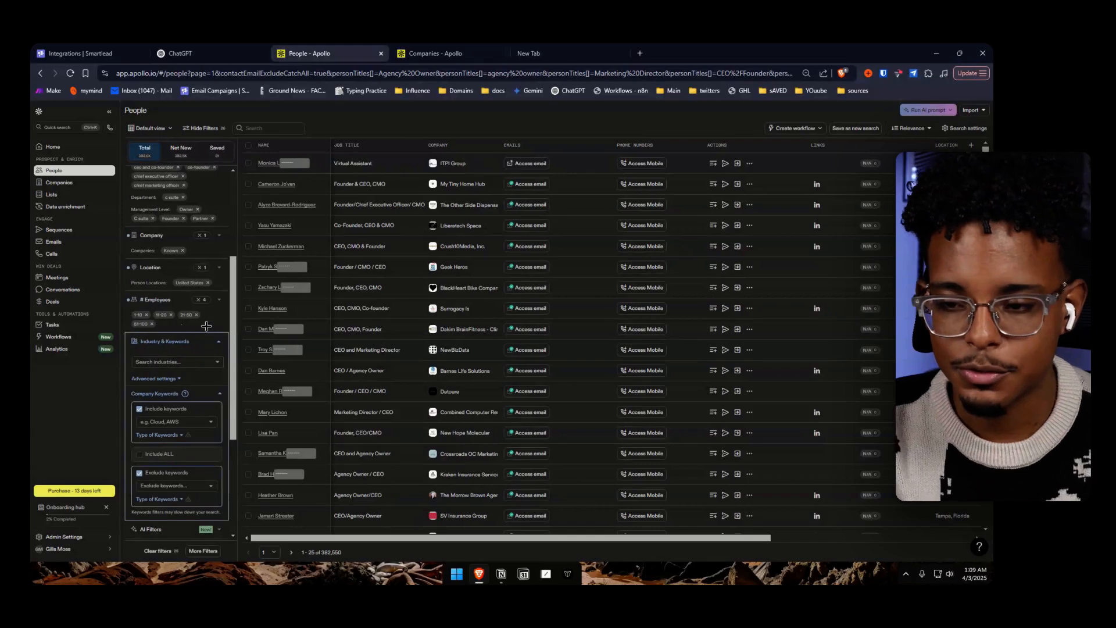
scroll(206, 325, up, 6)
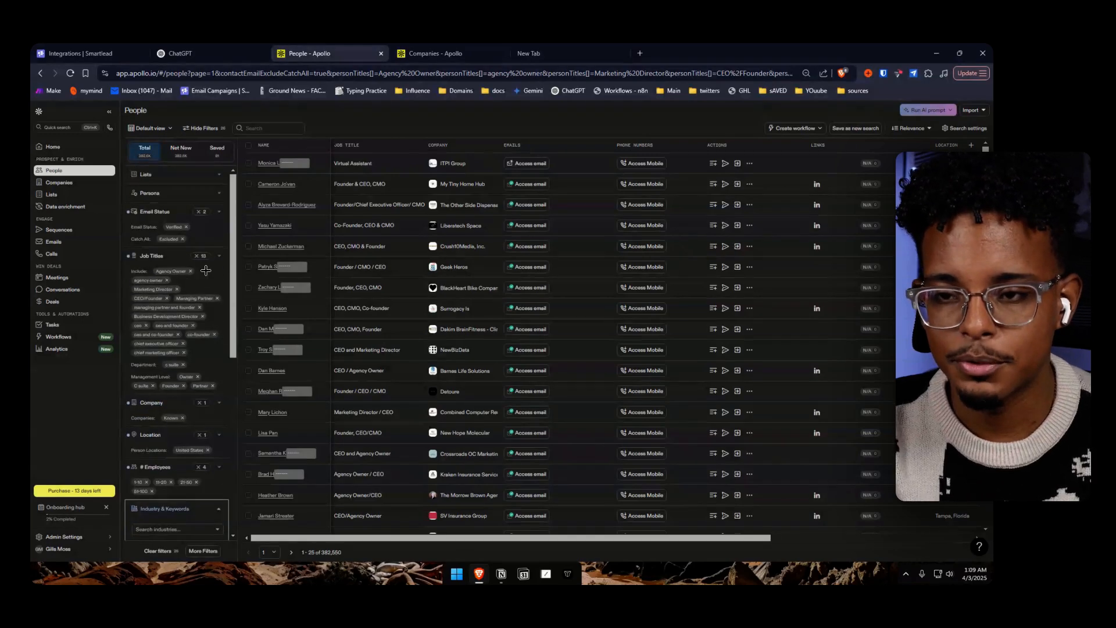
click(198, 53)
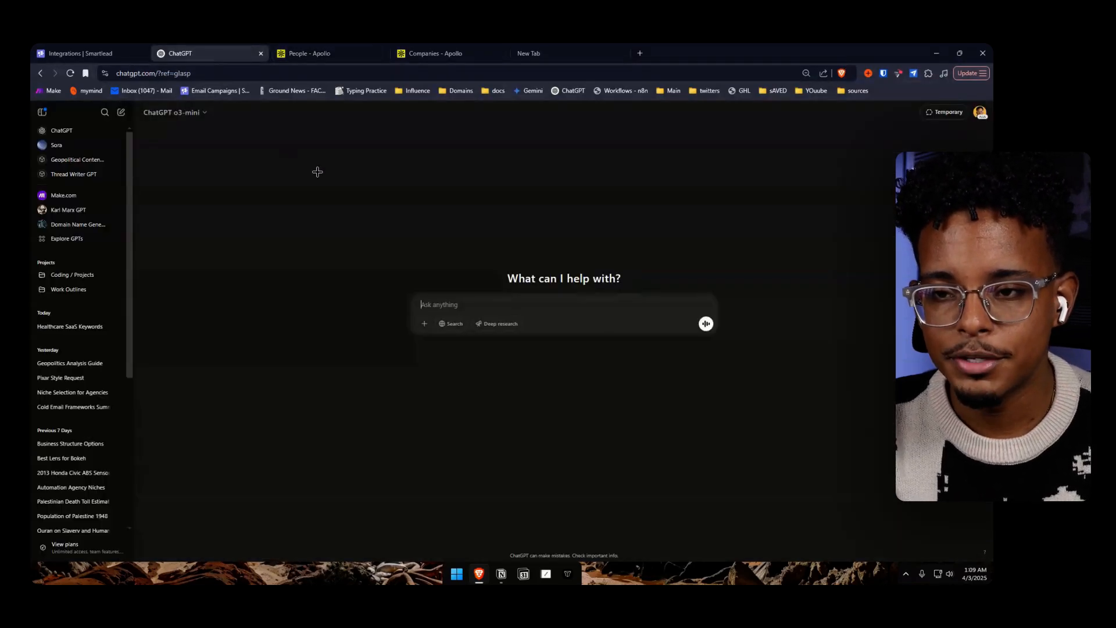
click(433, 53)
click(317, 53)
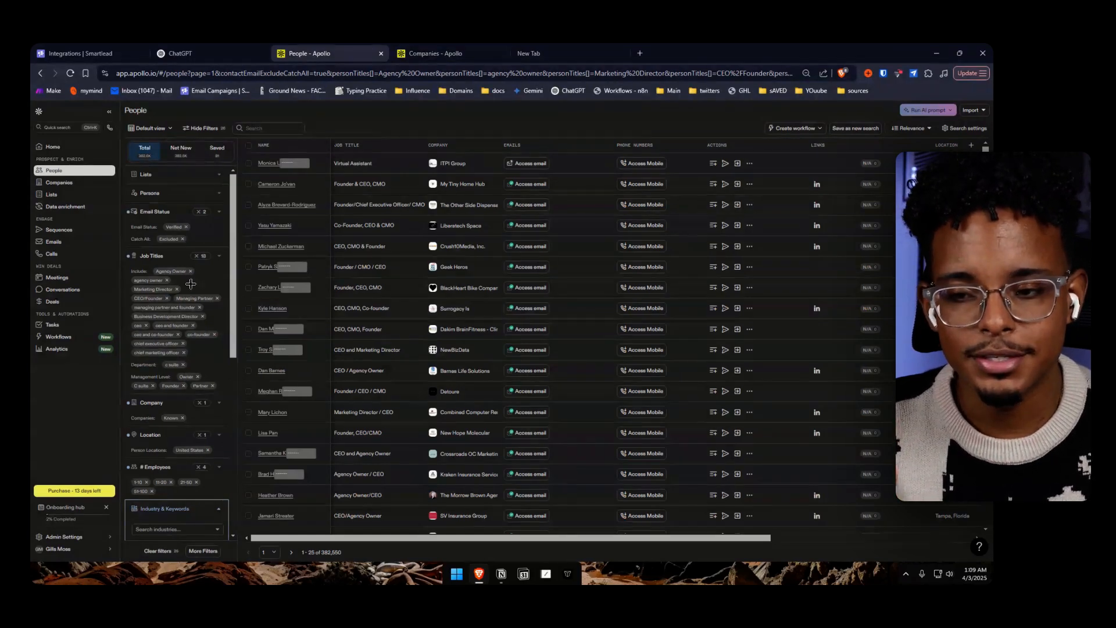
scroll(191, 300, down, 3)
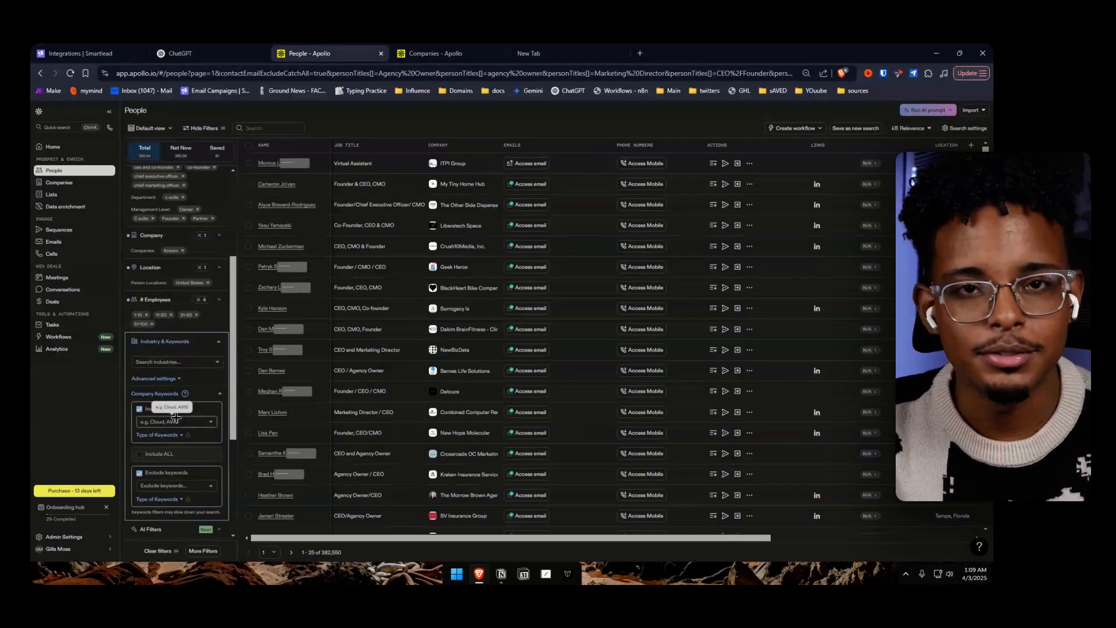
Ask ChatGPT for comma-separated lists of 15 to 25 hyperrelevant keywords and 10 exclusionary keywords for targeting healthcare SaaS companies from Apollo
click(235, 54)
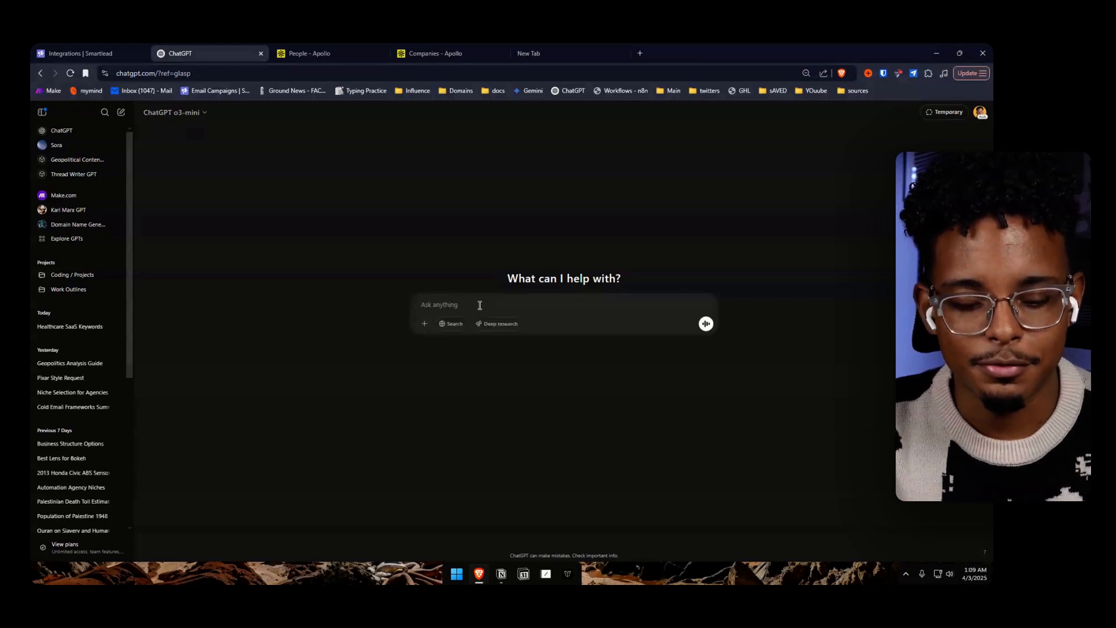
key(super+h)
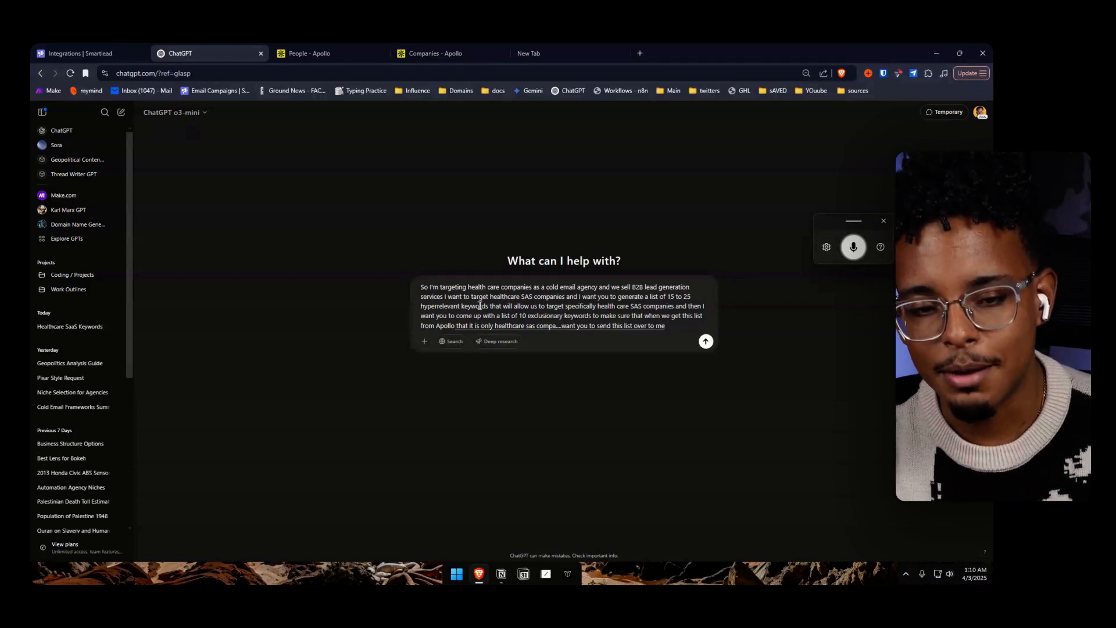
key(Return)
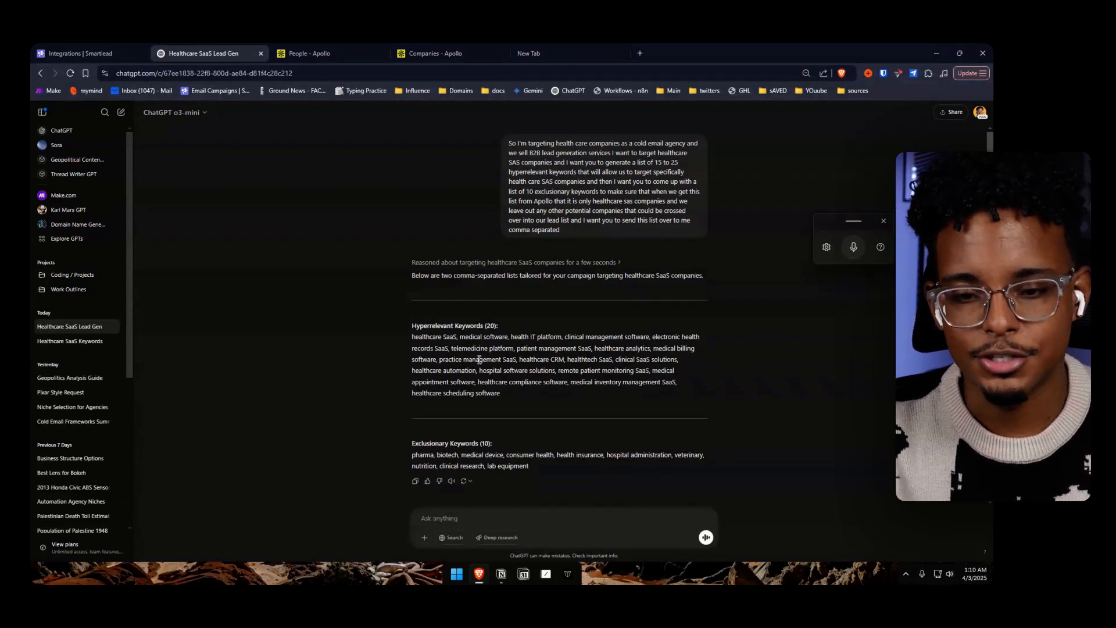
Copy the full list of hyperrelevant keywords from ChatGPT's reply
scroll(480, 357, down, 1)
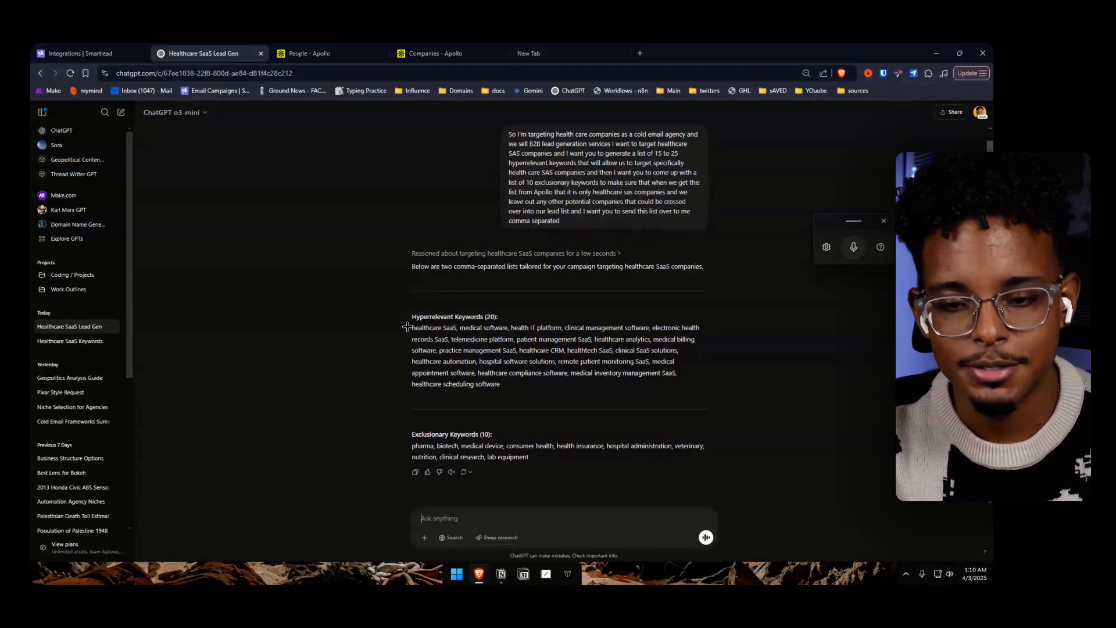
mouse_move(410, 328)
mouse_down()
mouse_move(629, 329)
mouse_move(659, 340)
mouse_up()
click(604, 338)
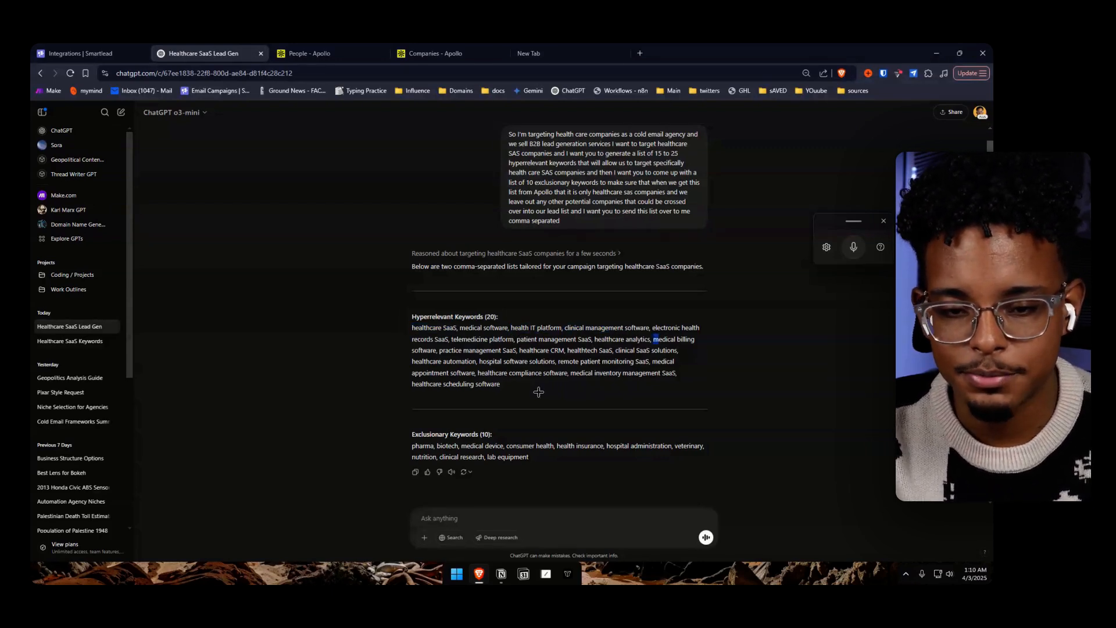
drag(539, 393, 405, 327)
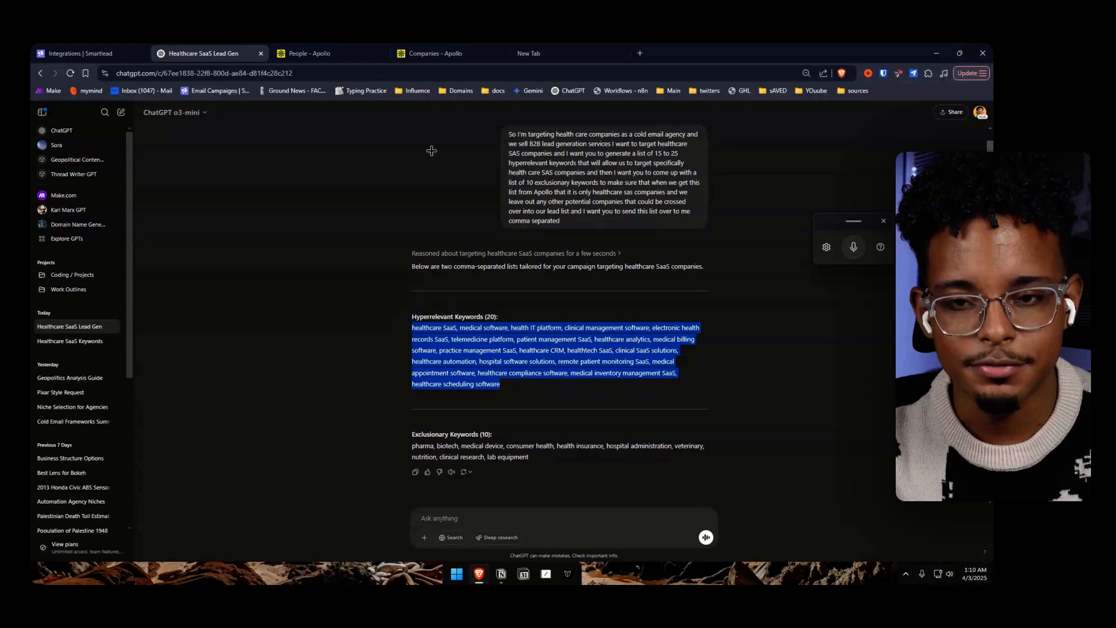
Filter the Apollo People search by the information technology & services and hospital & health care industries
click(433, 53)
click(308, 53)
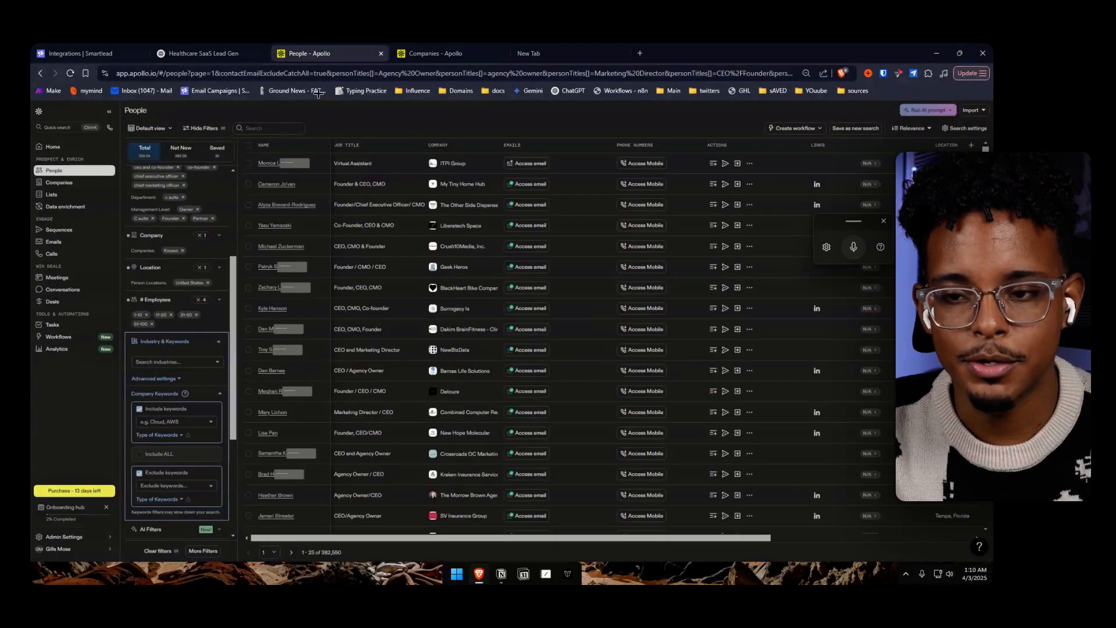
click(177, 363)
text(he)
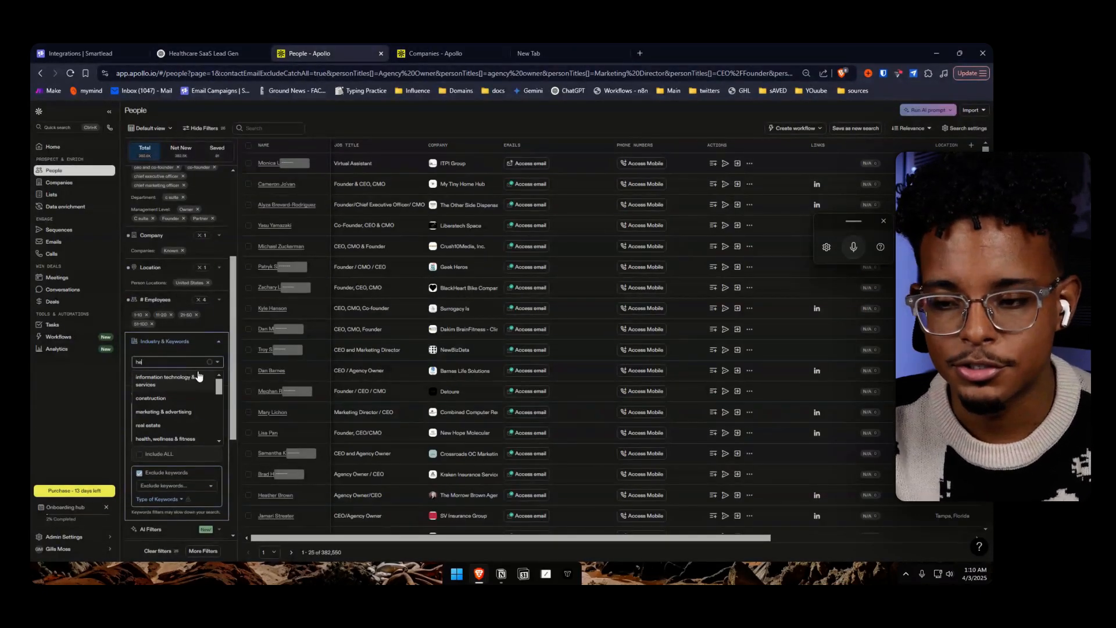
key(BackSpace)
key(BackSpace)
text(oi)
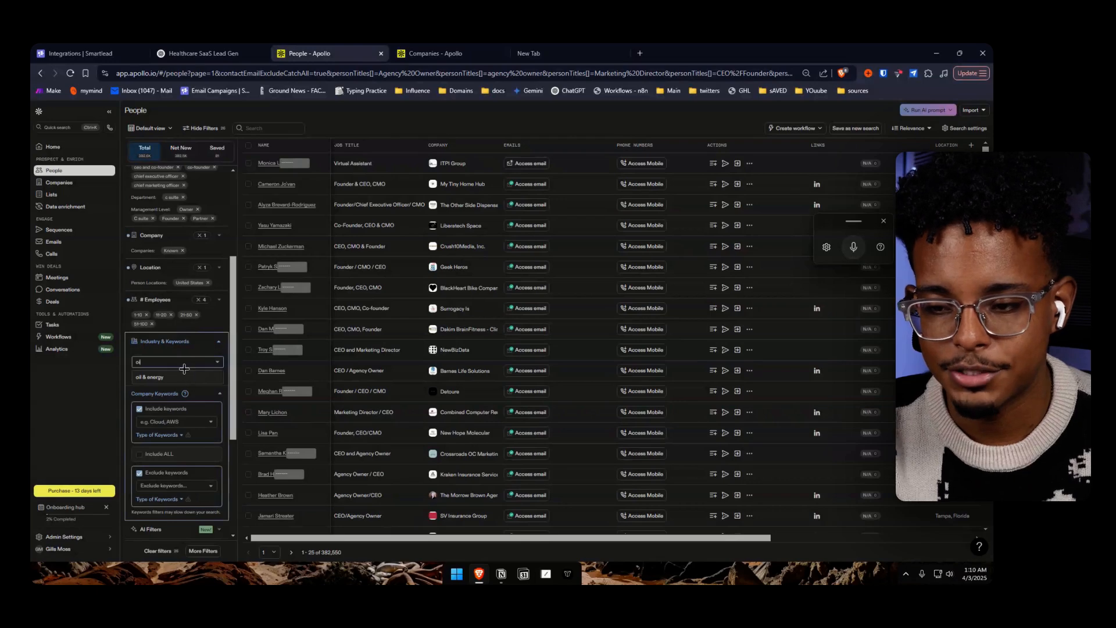
key(BackSpace)
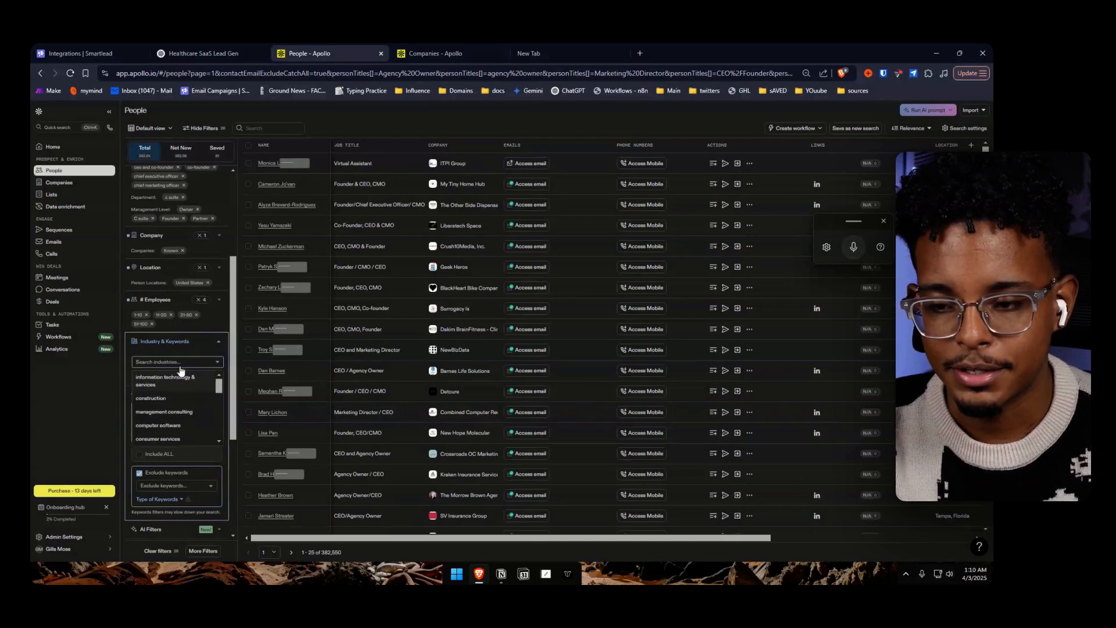
click(181, 377)
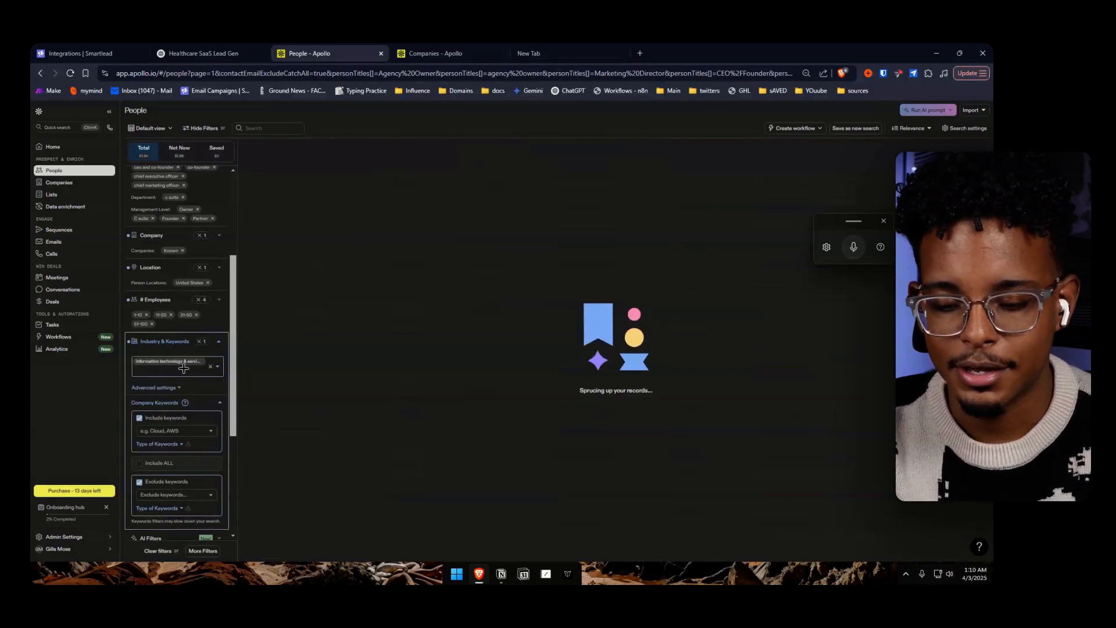
text(heal)
click(203, 400)
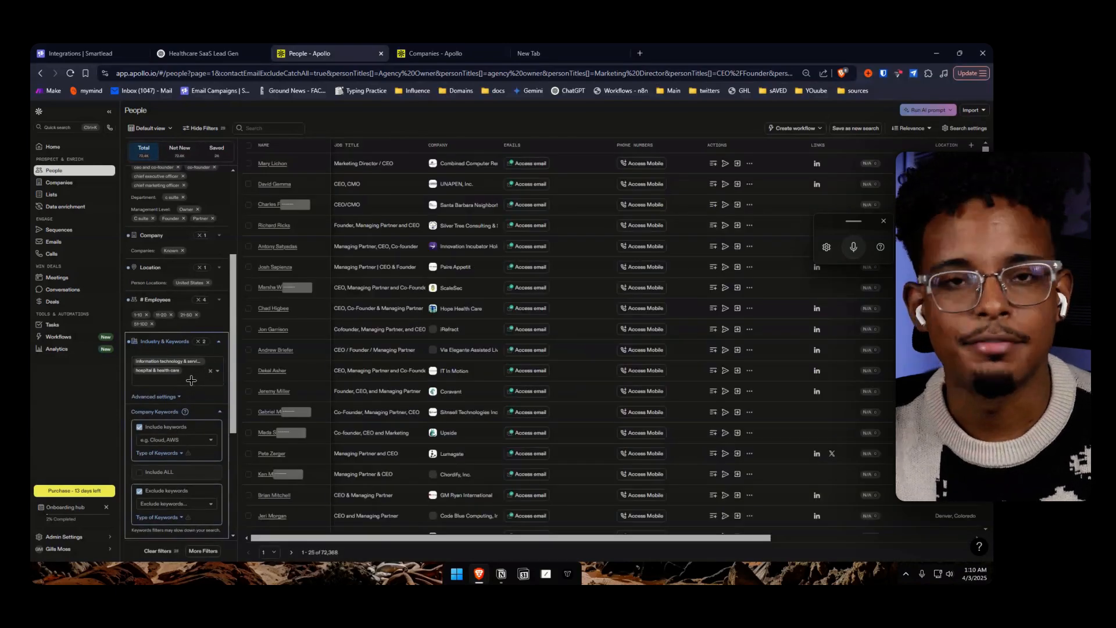
Clear all selected industries from the People search
click(189, 381)
scroll(424, 387, up, 2)
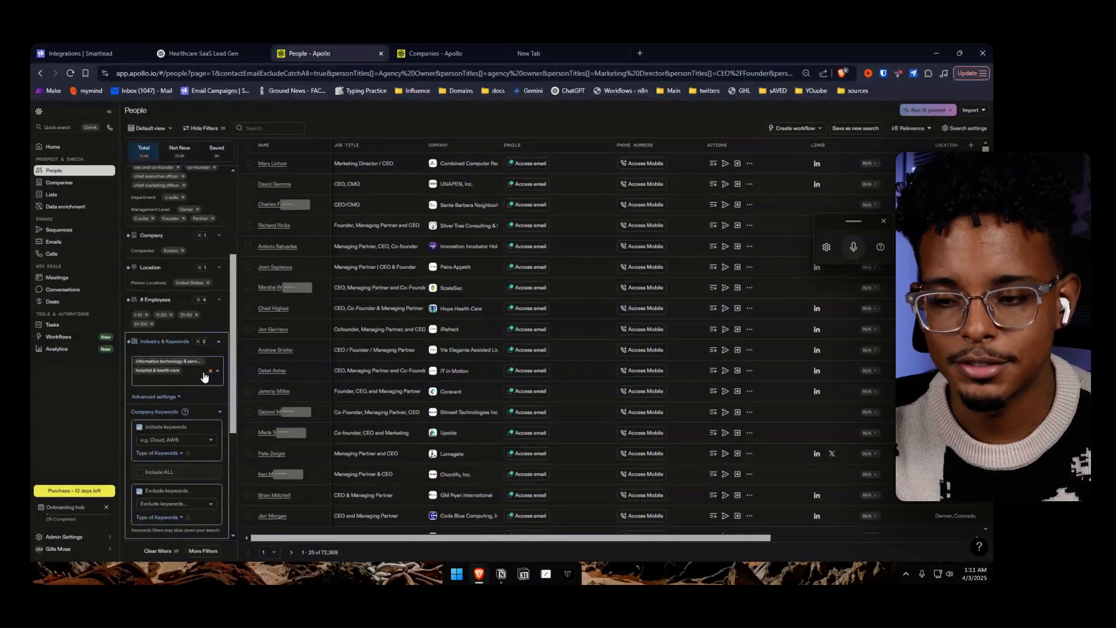
click(204, 375)
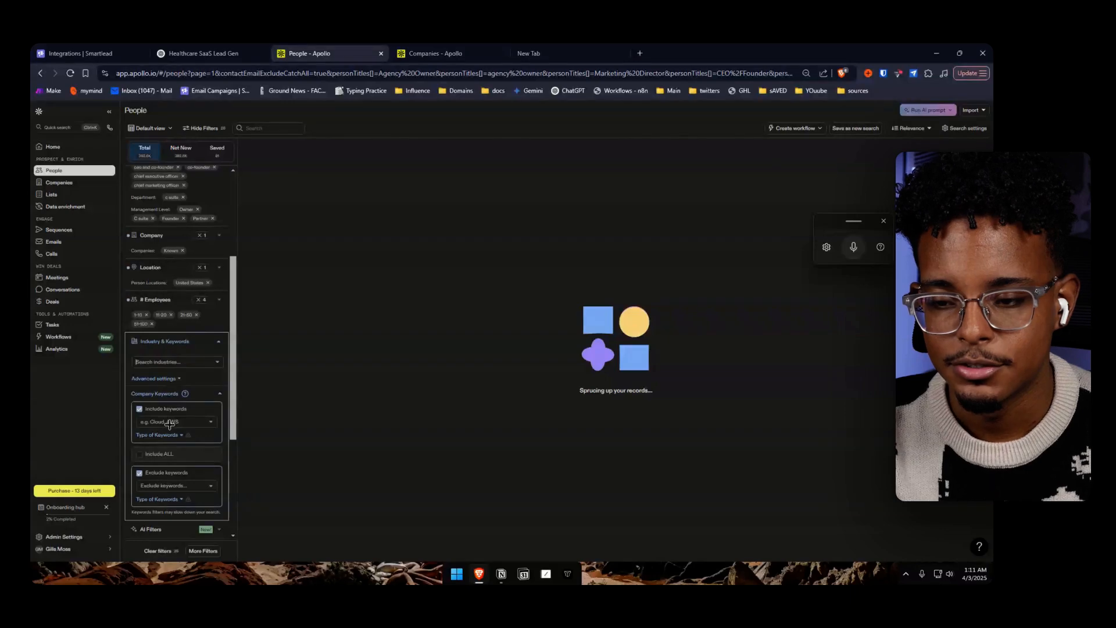
Add the copied hyperrelevant healthcare SaaS keywords to the People search as included company keywords
click(203, 53)
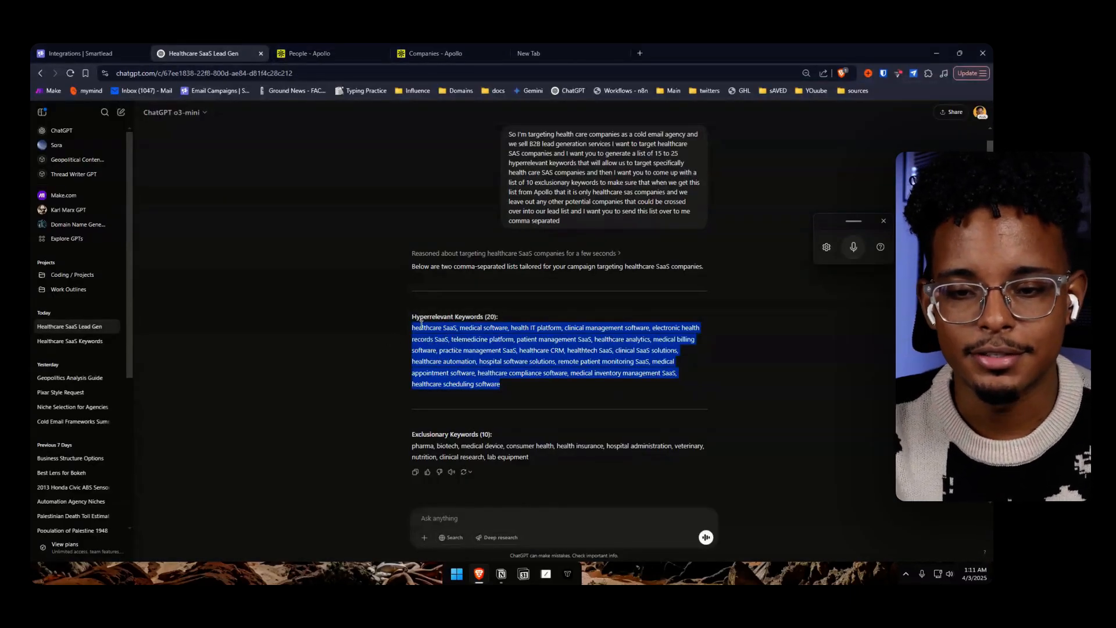
click(325, 53)
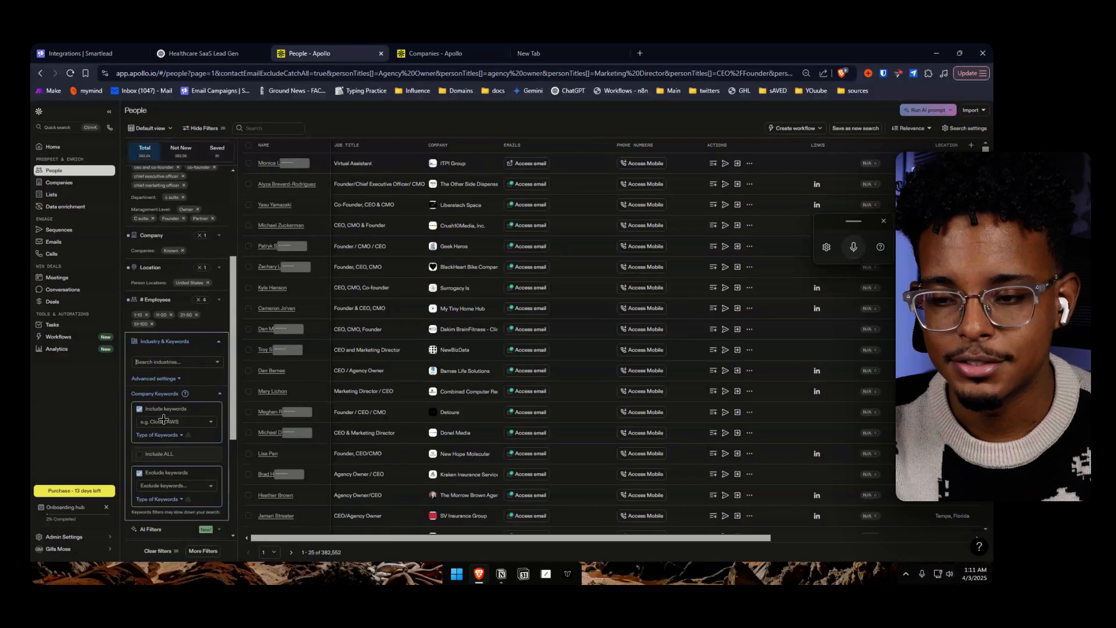
scroll(166, 418, down, 2)
click(178, 339)
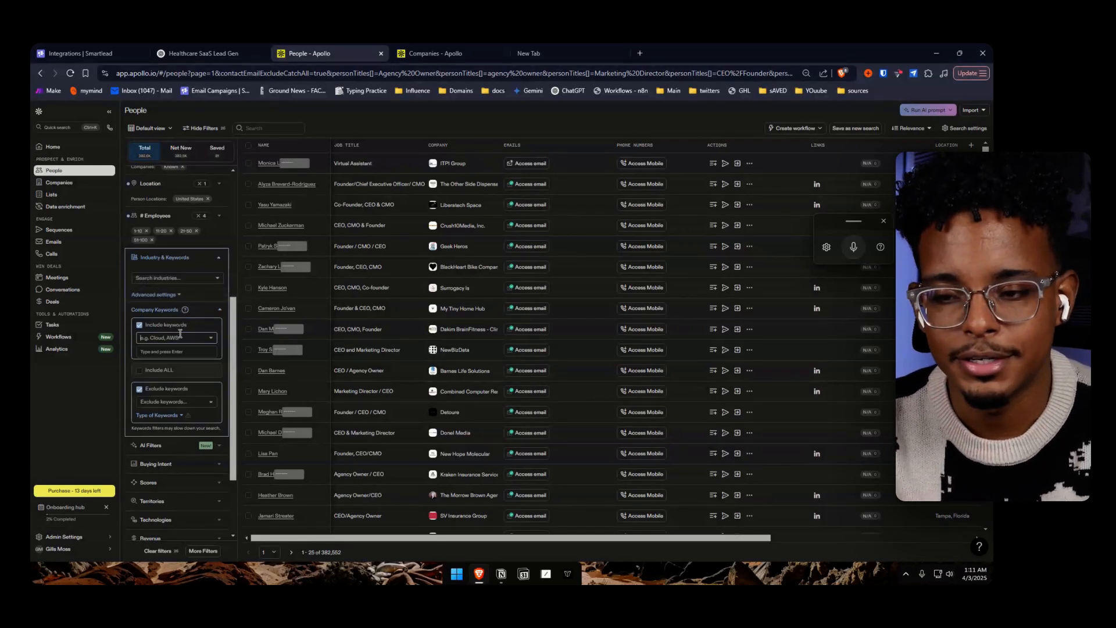
key(ctrl+v)
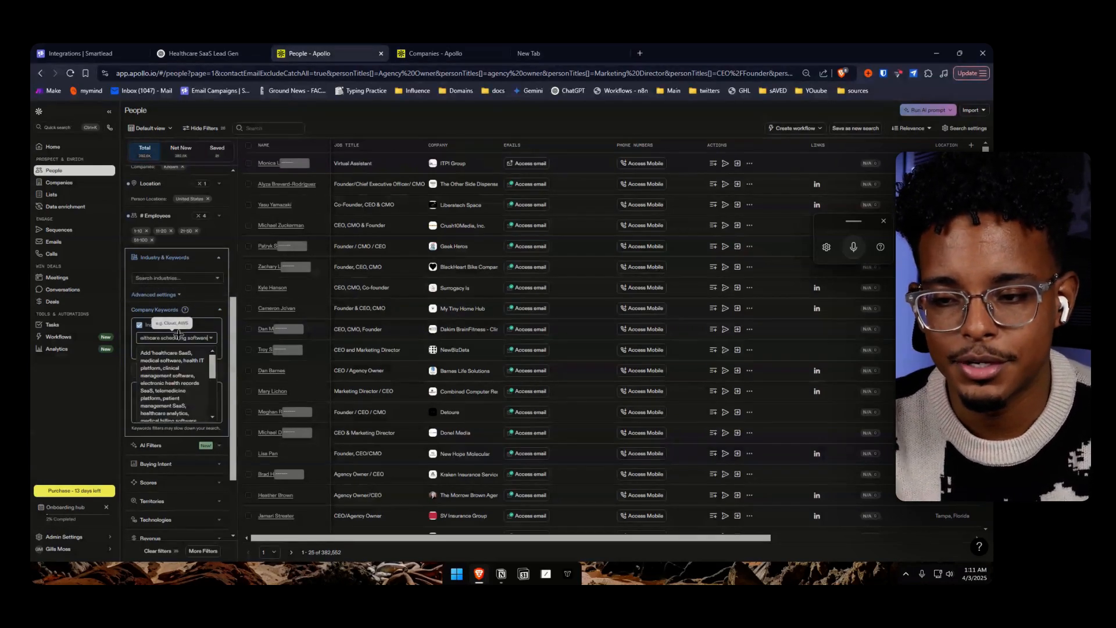
click(190, 373)
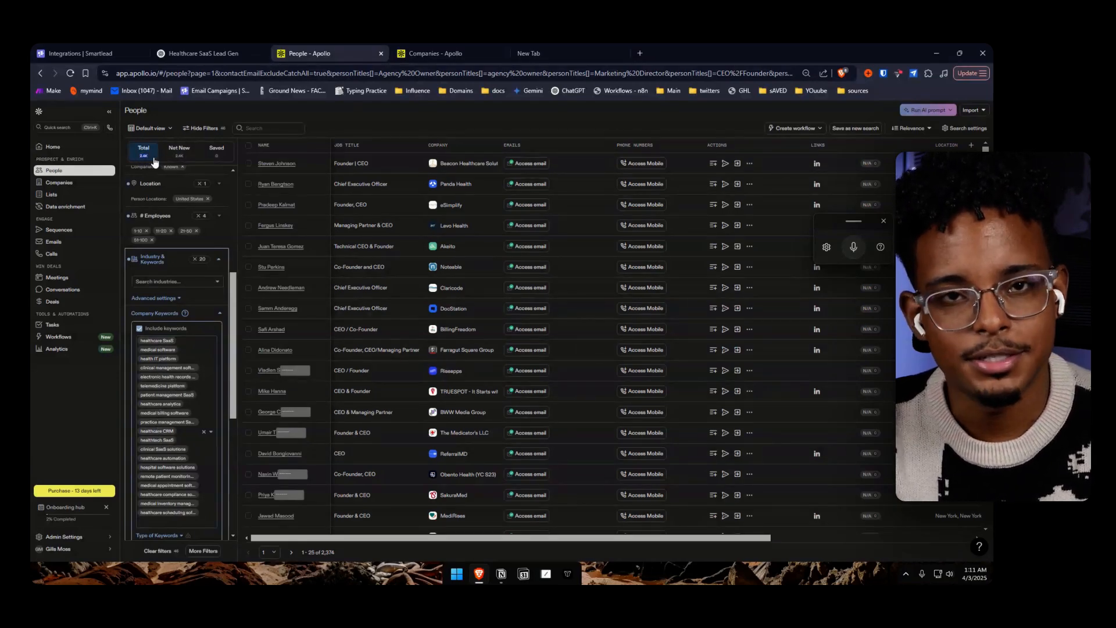
Copy the exclusionary keywords from ChatGPT's reply and add them to the Apollo People search as excluded company keywords
click(195, 54)
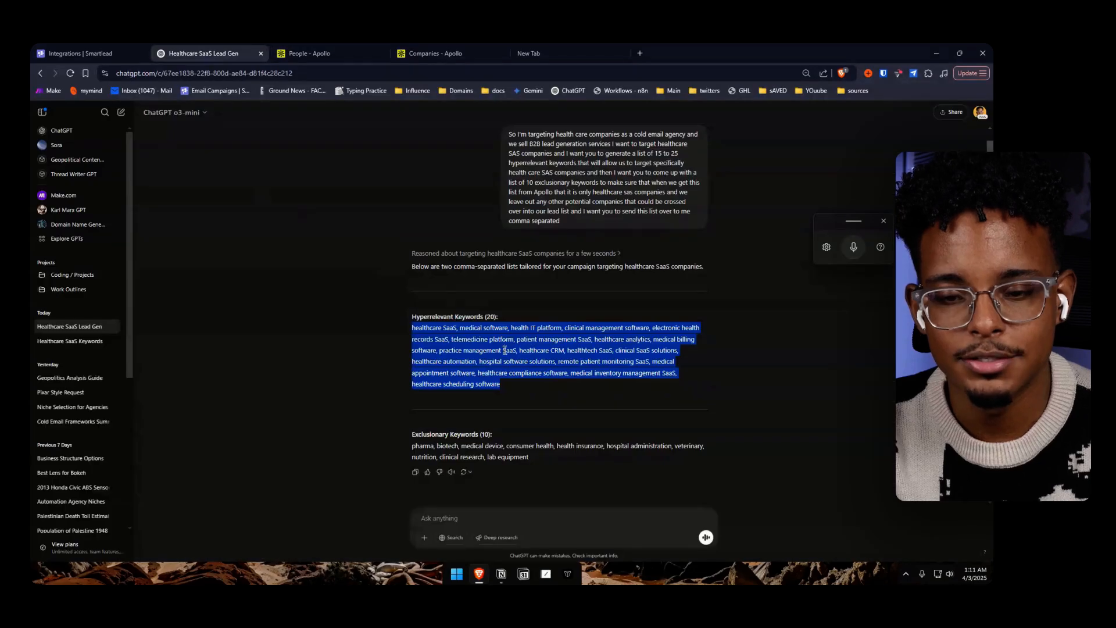
drag(532, 461, 406, 445)
key(ctrl+c)
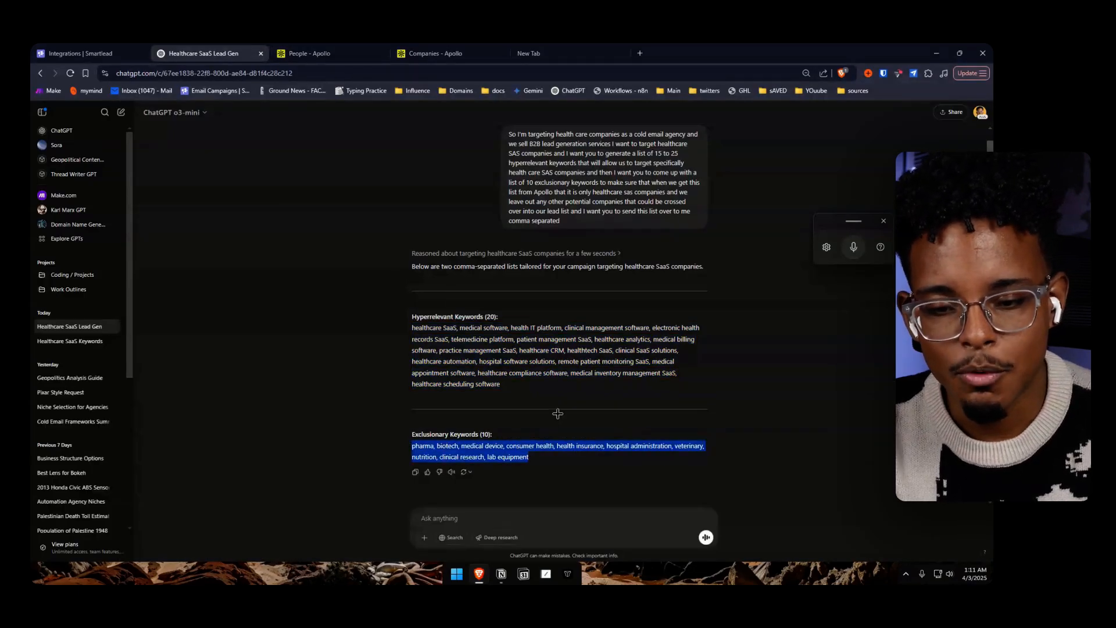
click(308, 54)
scroll(174, 349, down, 3)
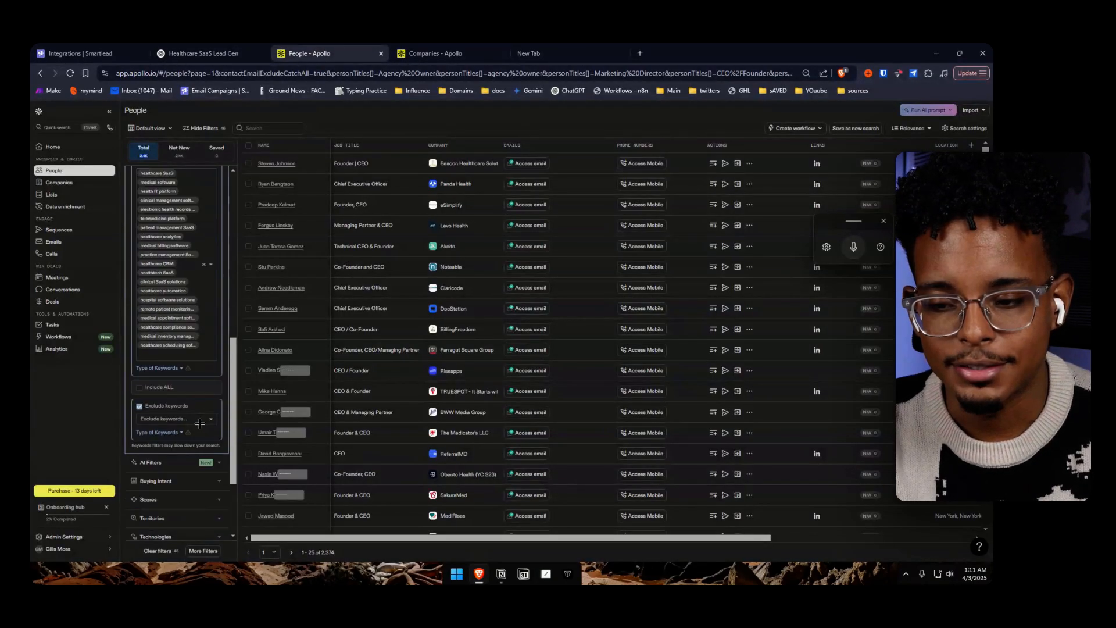
click(174, 419)
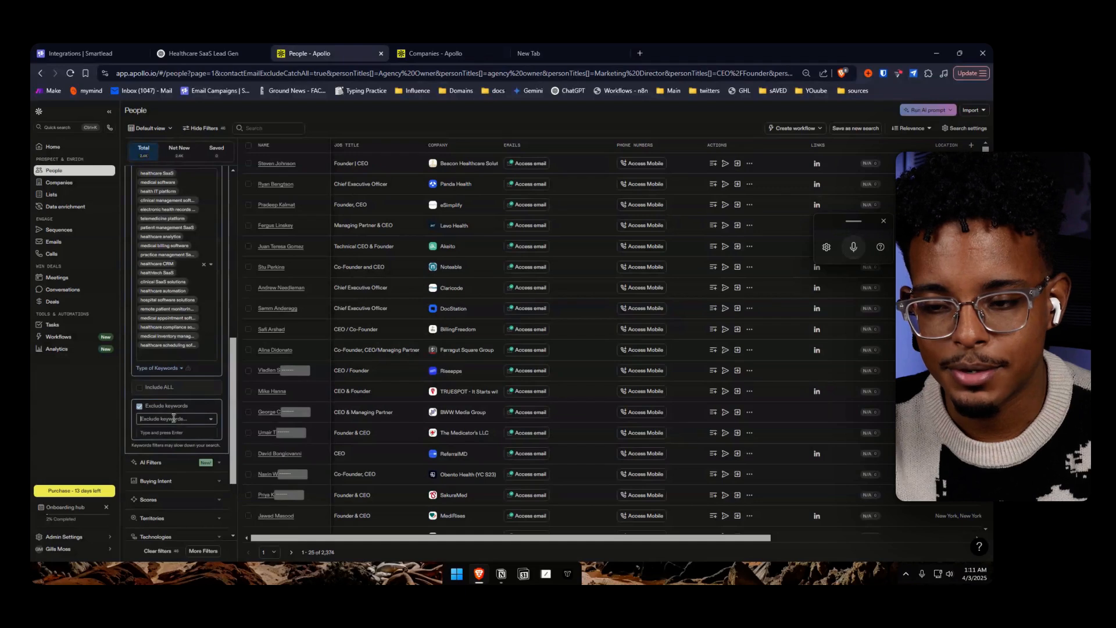
key(ctrl+v)
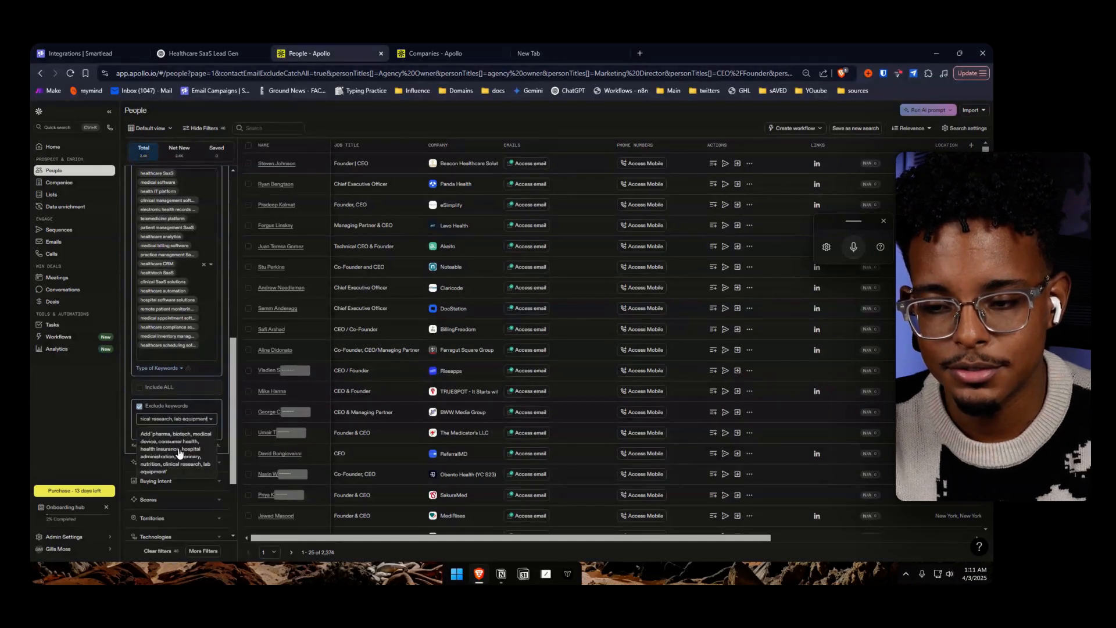
click(184, 449)
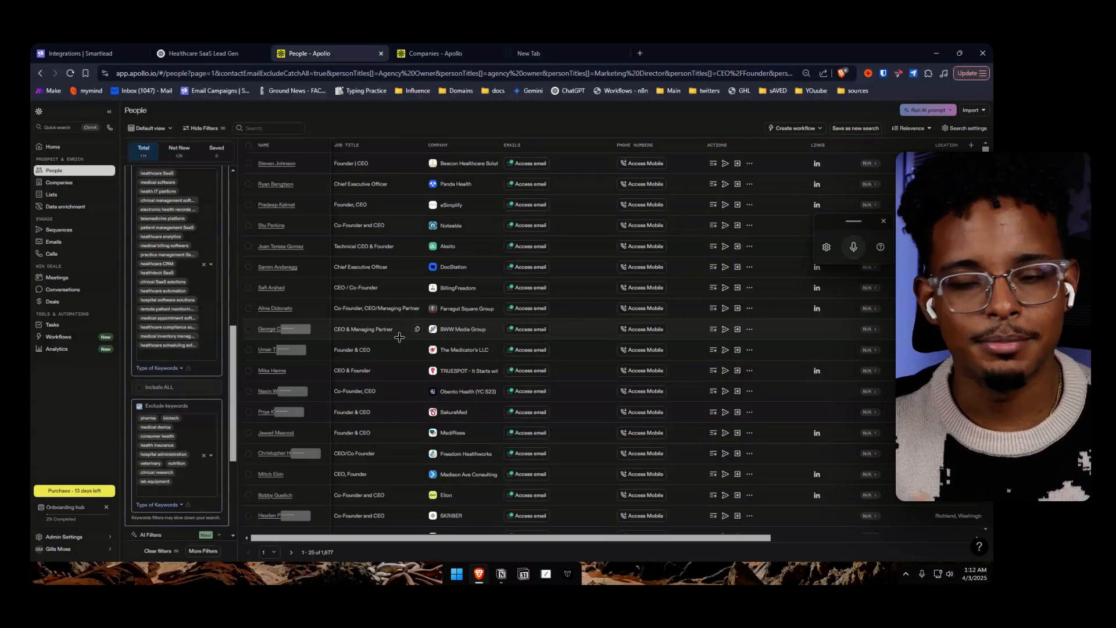
scroll(210, 169, up, 3)
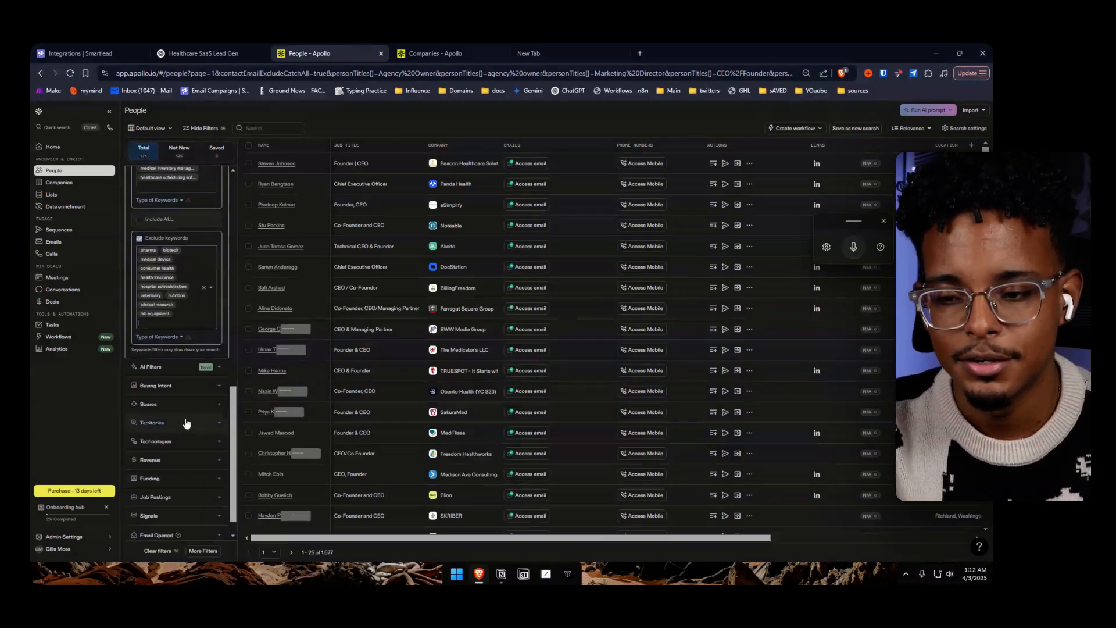
Ask ChatGPT in the same chat for a hyperrelevant keyword list and an exclusionary keyword list targeting marketing and SEO agencies
click(205, 53)
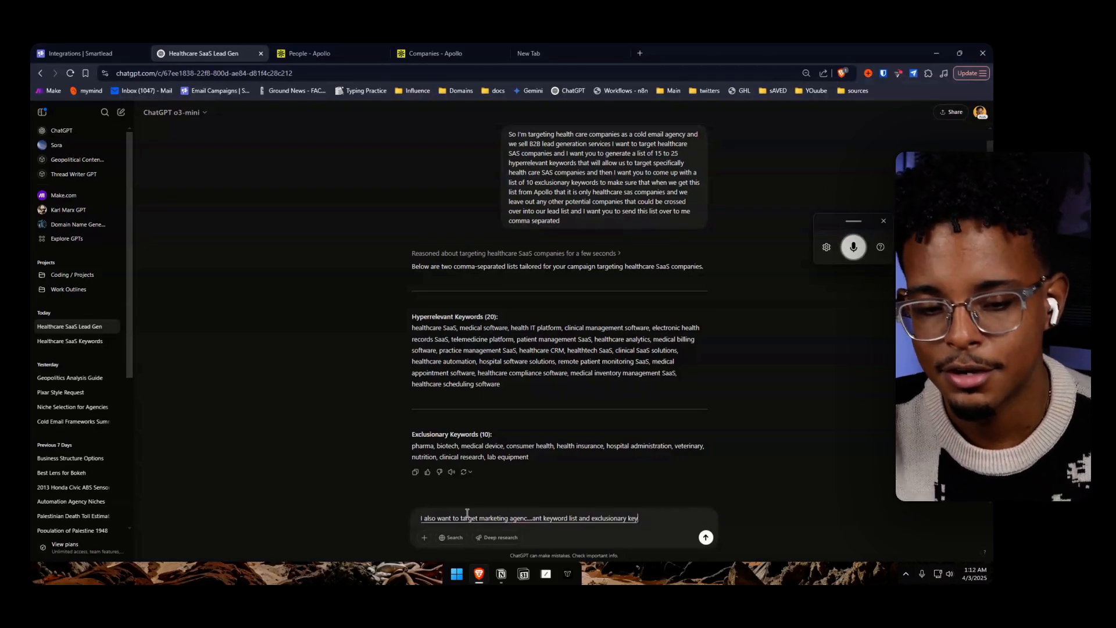
key(Return)
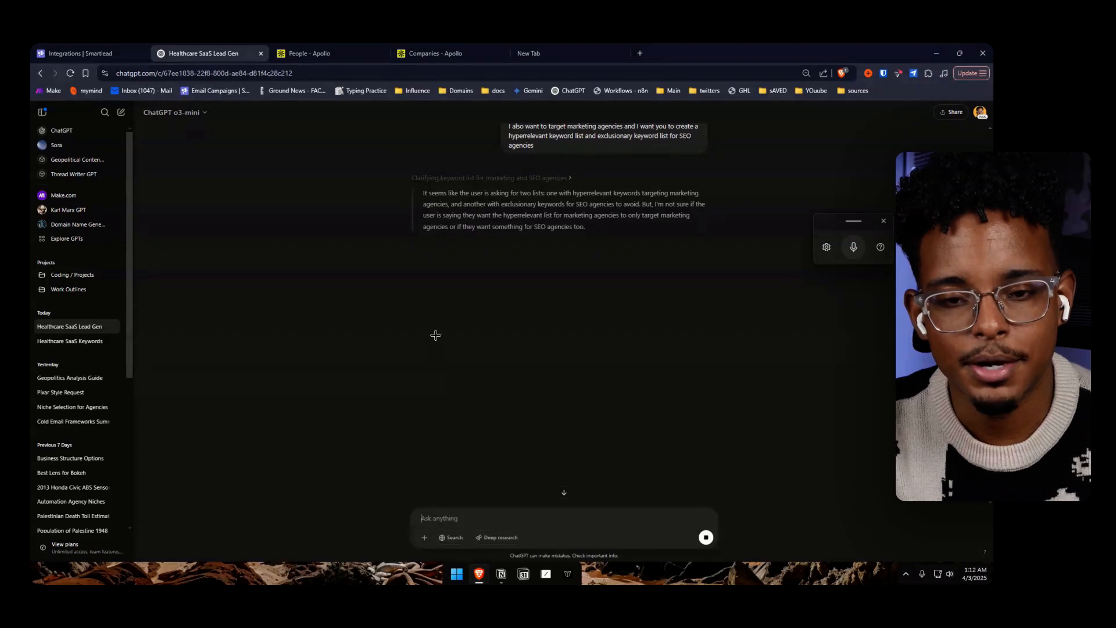
Return to the Apollo People search and select its full web address
click(311, 54)
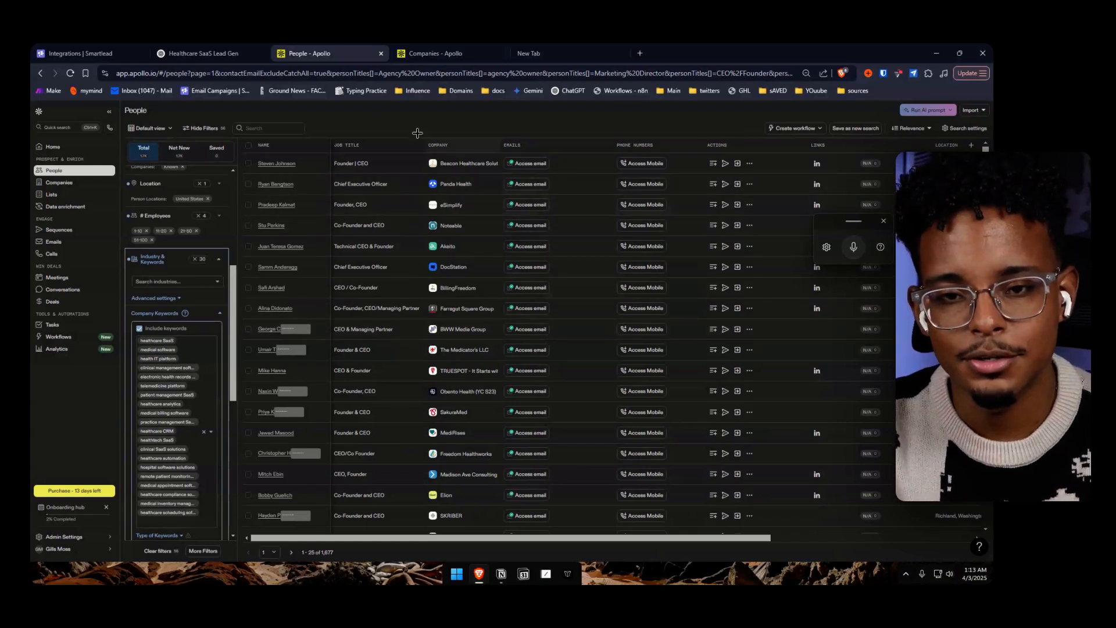
click(334, 71)
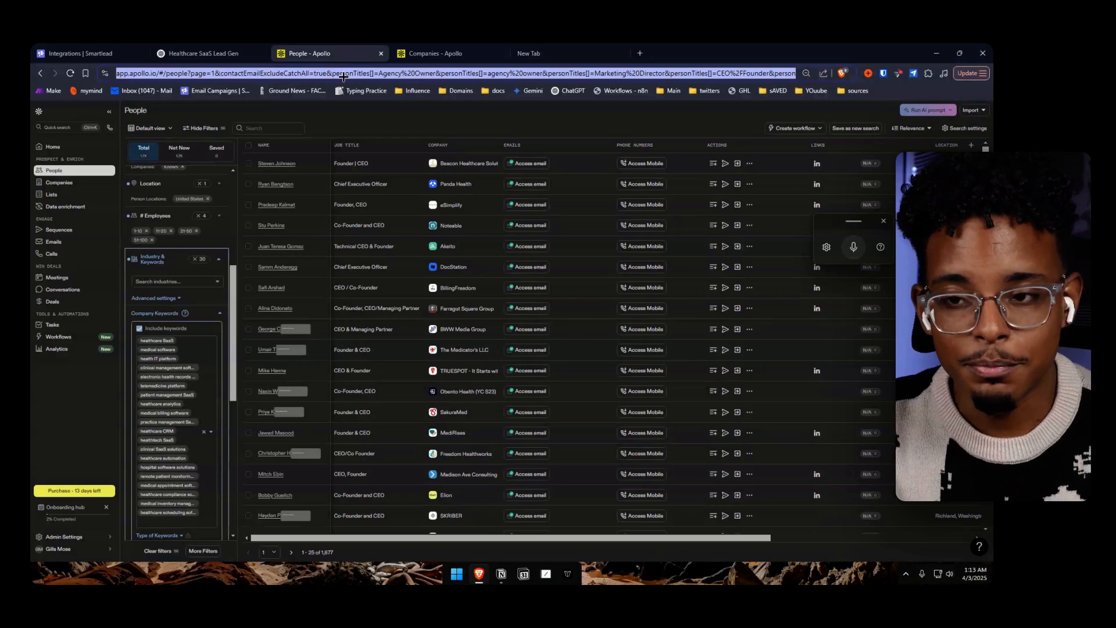
click(378, 119)
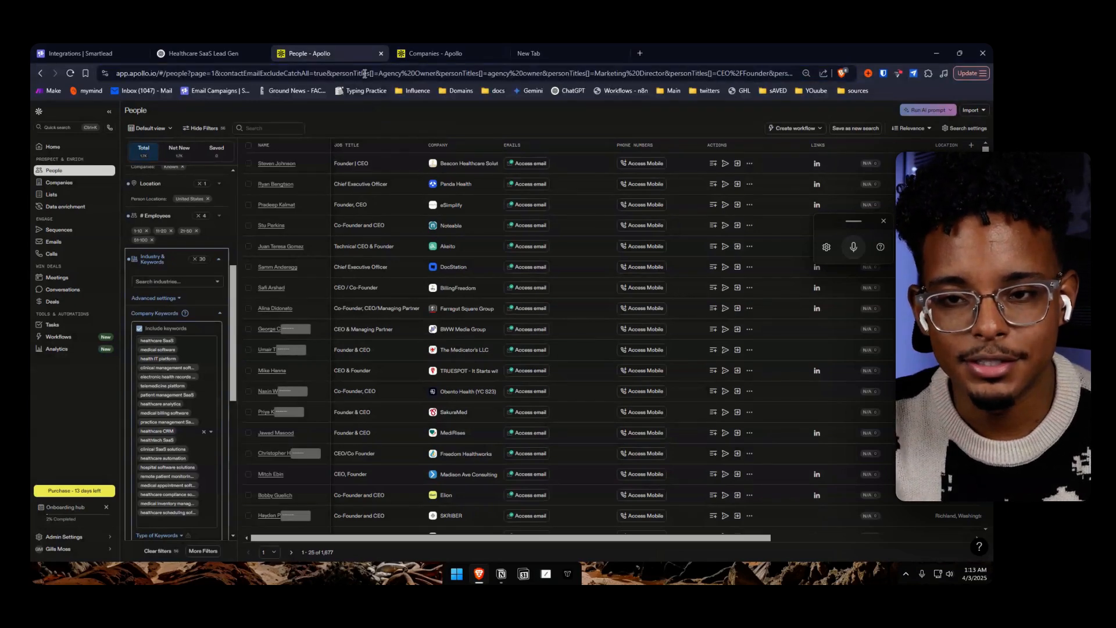
Open the Apify Store website in the empty browser tab
click(526, 53)
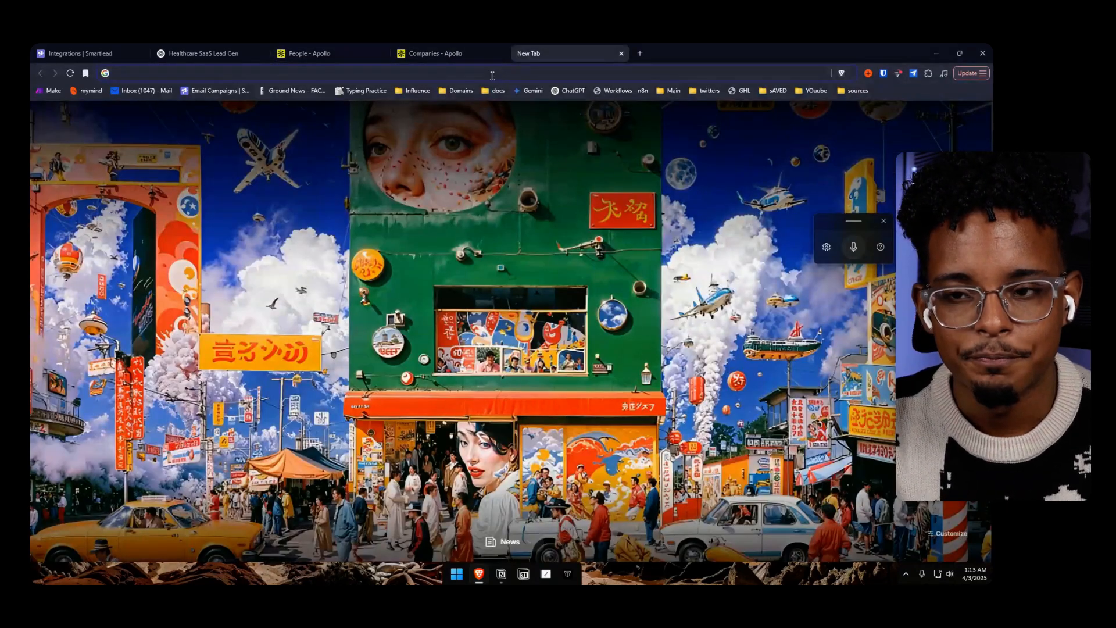
click(493, 73)
text(apify.com/store)
key(Return)
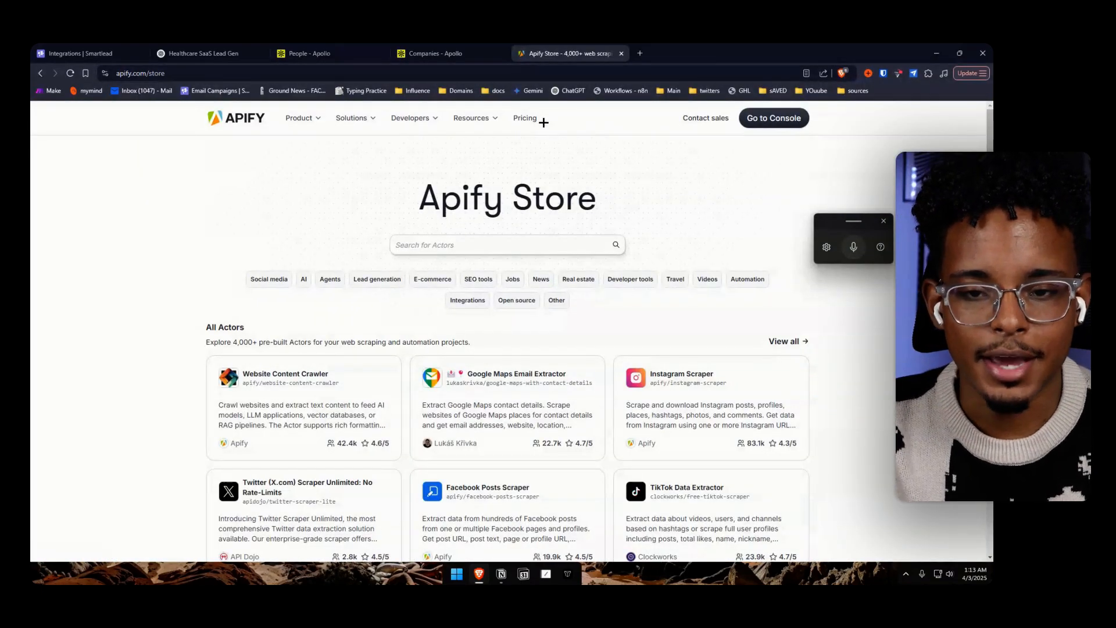
Open Apify's pricing page and examine the Starter plan's monthly price and prepaid usage alongside the other plans
click(533, 122)
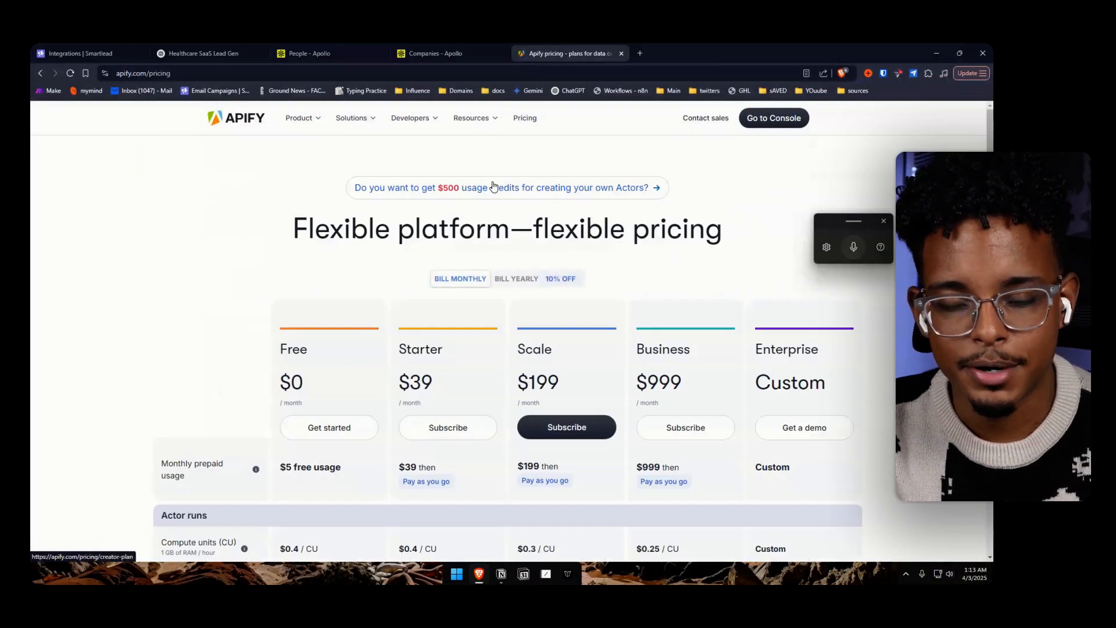
scroll(500, 227, down, 3)
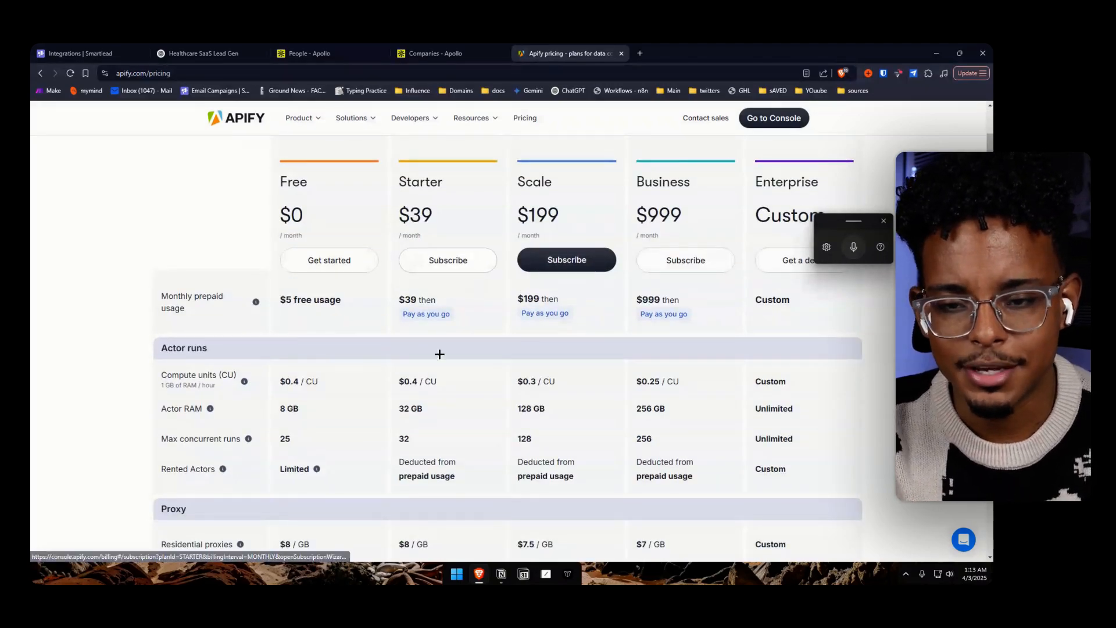
scroll(438, 352, down, 1)
scroll(437, 341, up, 2)
drag(408, 269, 437, 341)
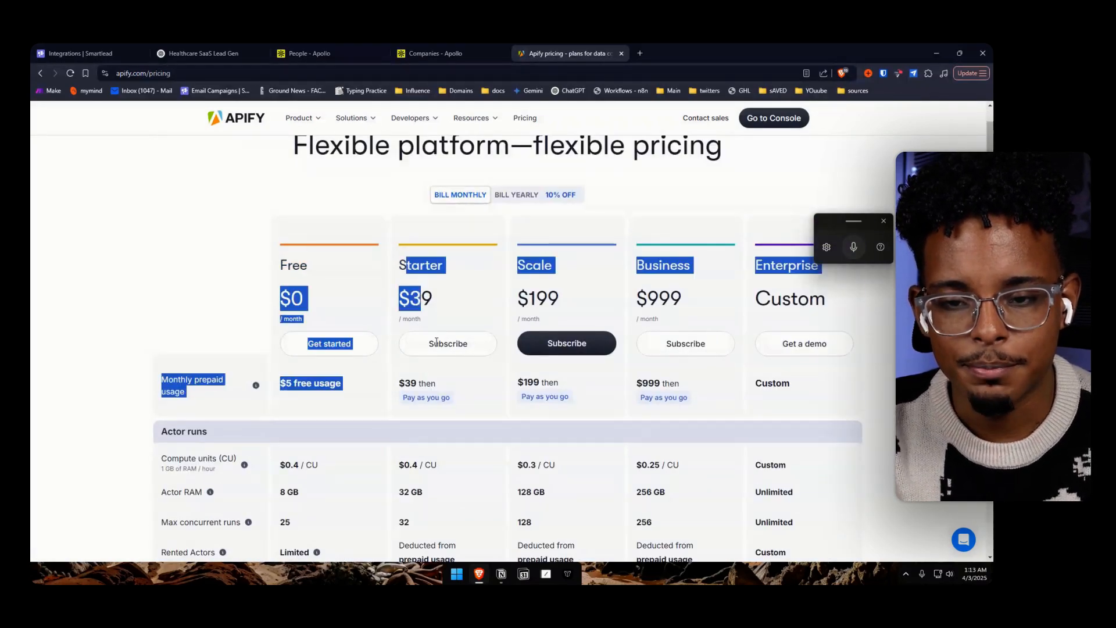
click(460, 396)
scroll(436, 354, down, 3)
scroll(402, 243, up, 5)
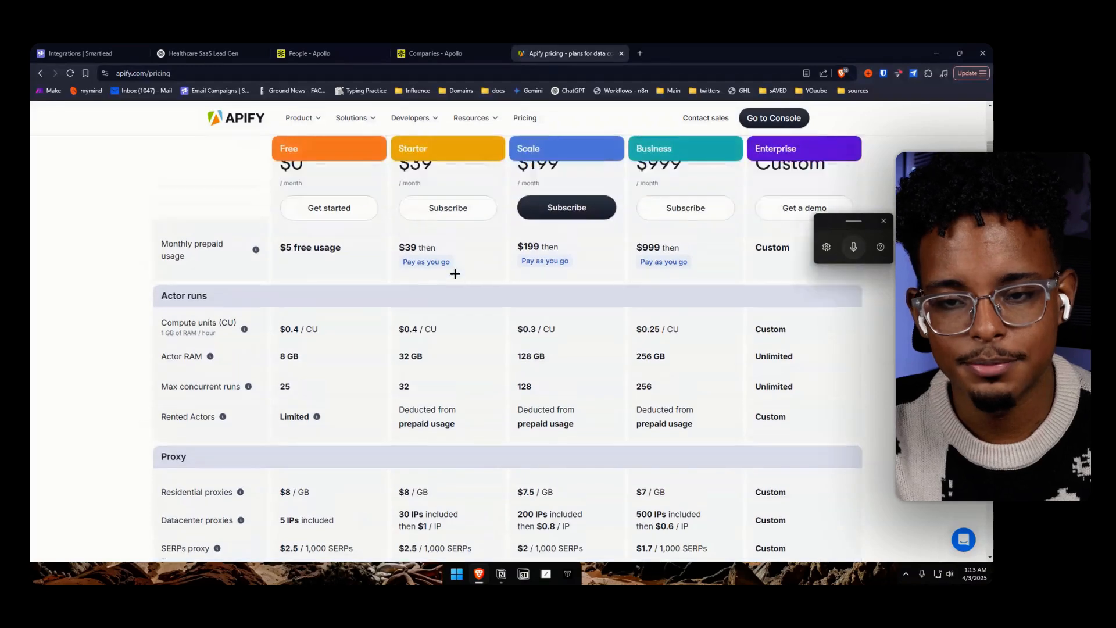
drag(851, 221, 945, 227)
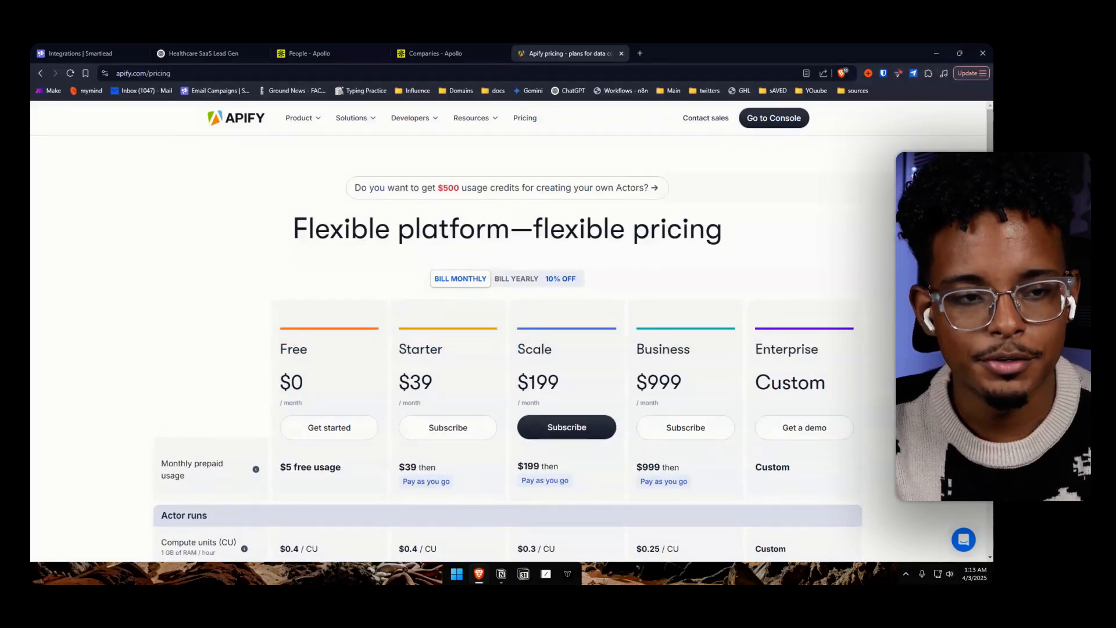
Search the Apify Console's store for "apollo" and open the "Apollo Scraper - Scrape upto 50k Leads" actor
click(778, 123)
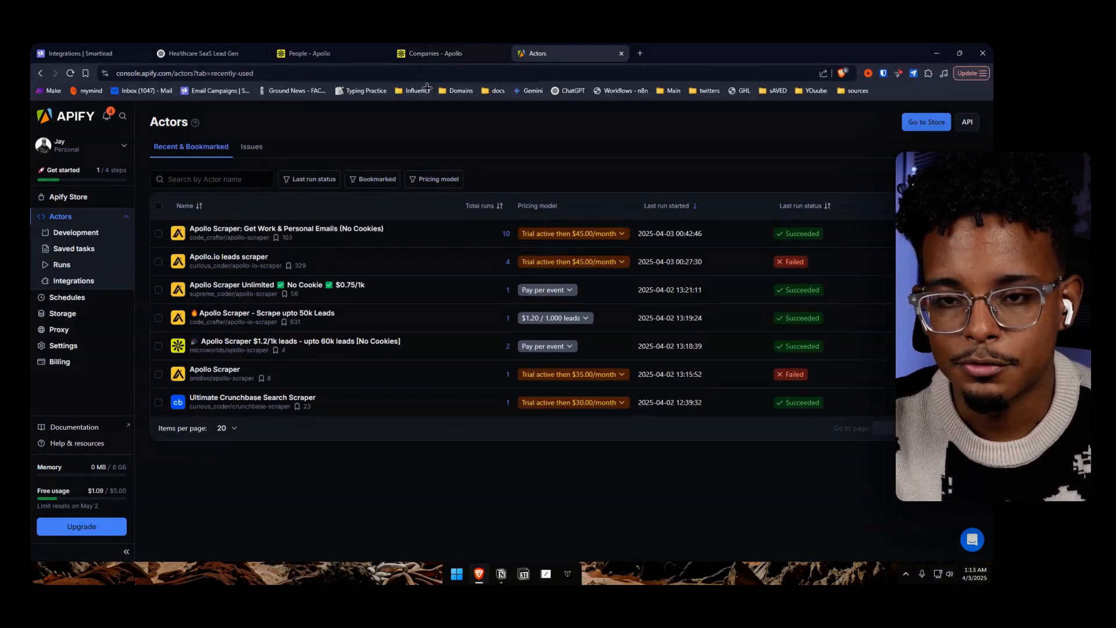
click(84, 200)
click(531, 191)
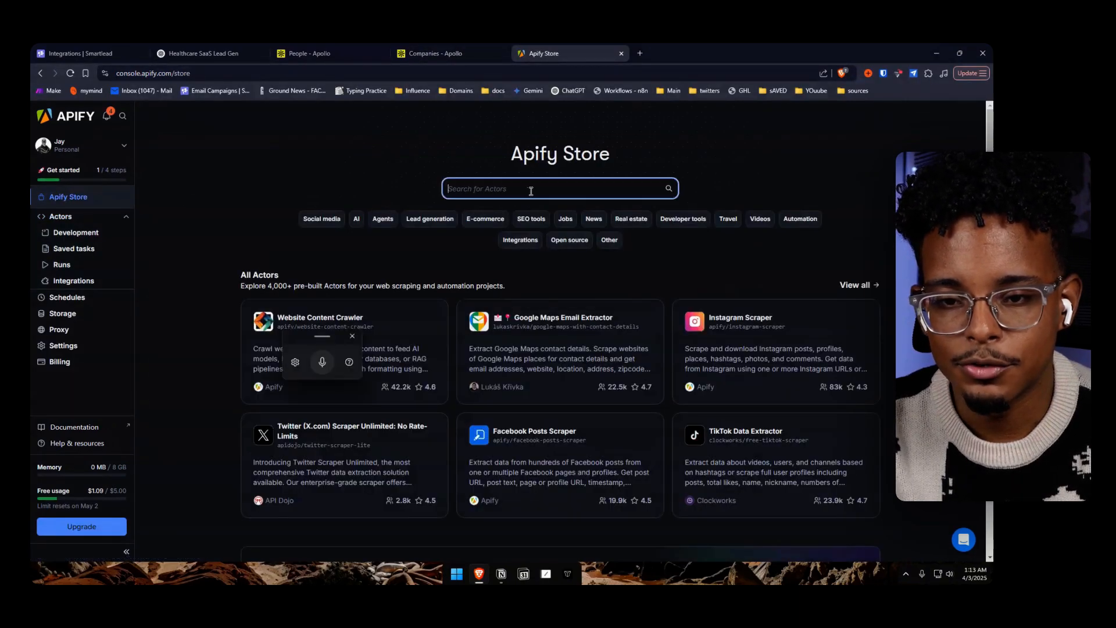
text(apollo)
key(Return)
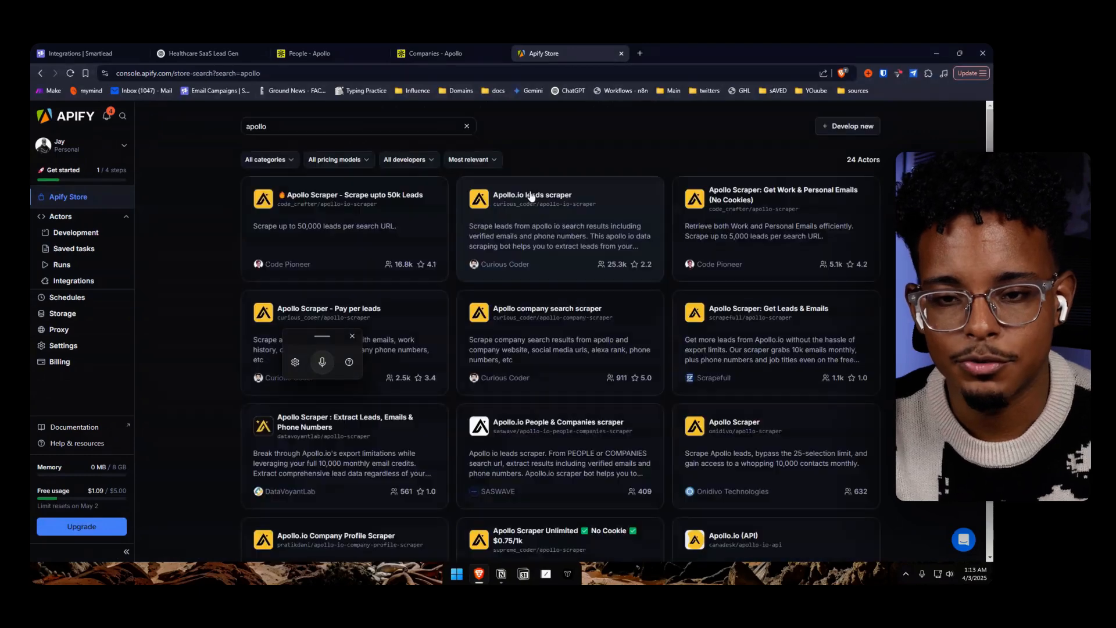
click(400, 236)
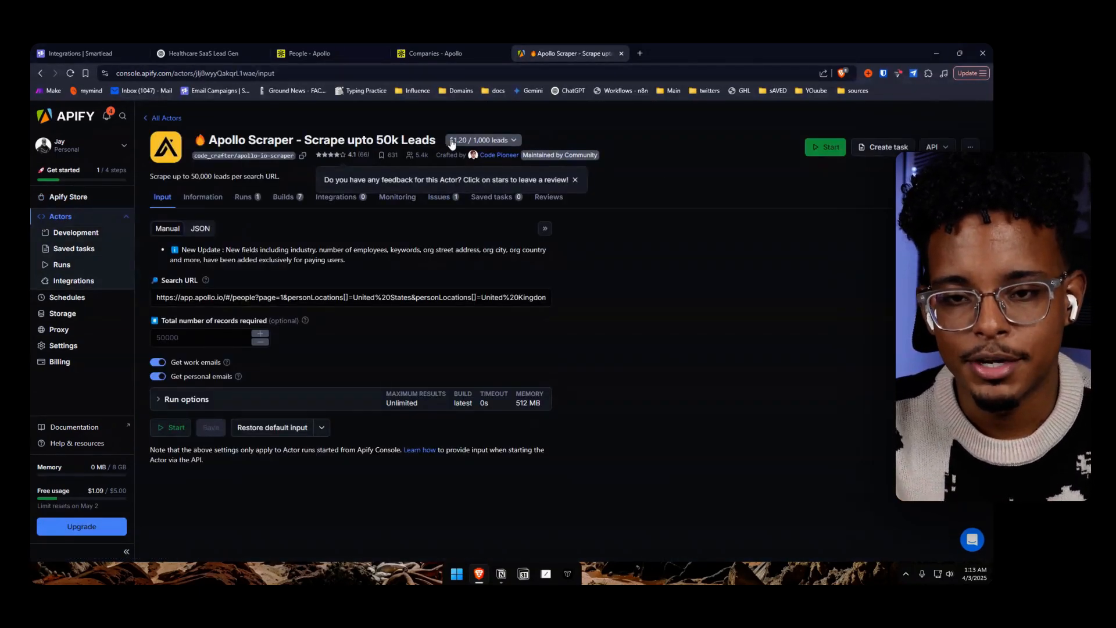
click(504, 142)
Open Apollo's pricing page in a new tab, switch it to monthly billing and examine the Basic plan's price and credits
click(435, 53)
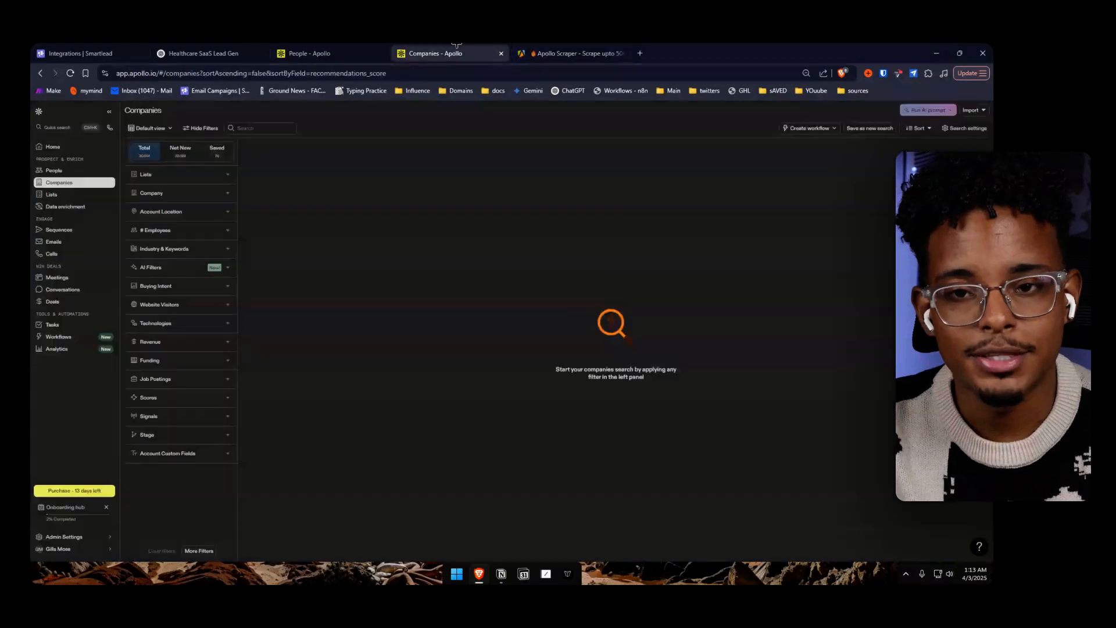
click(639, 53)
text(apollo pri)
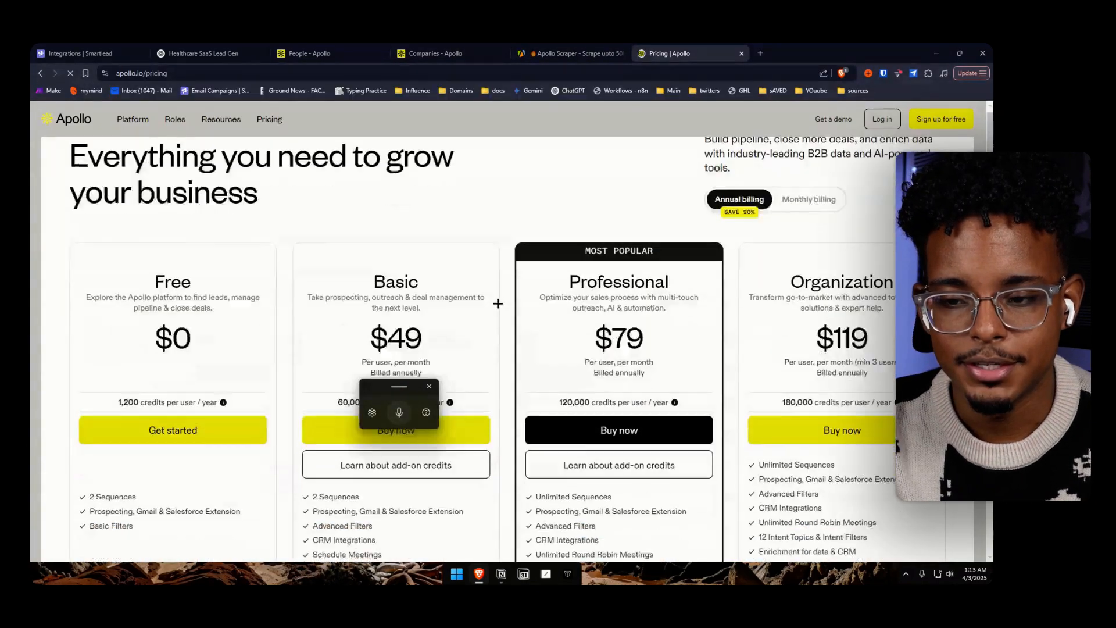
scroll(496, 304, down, 3)
drag(336, 354, 500, 358)
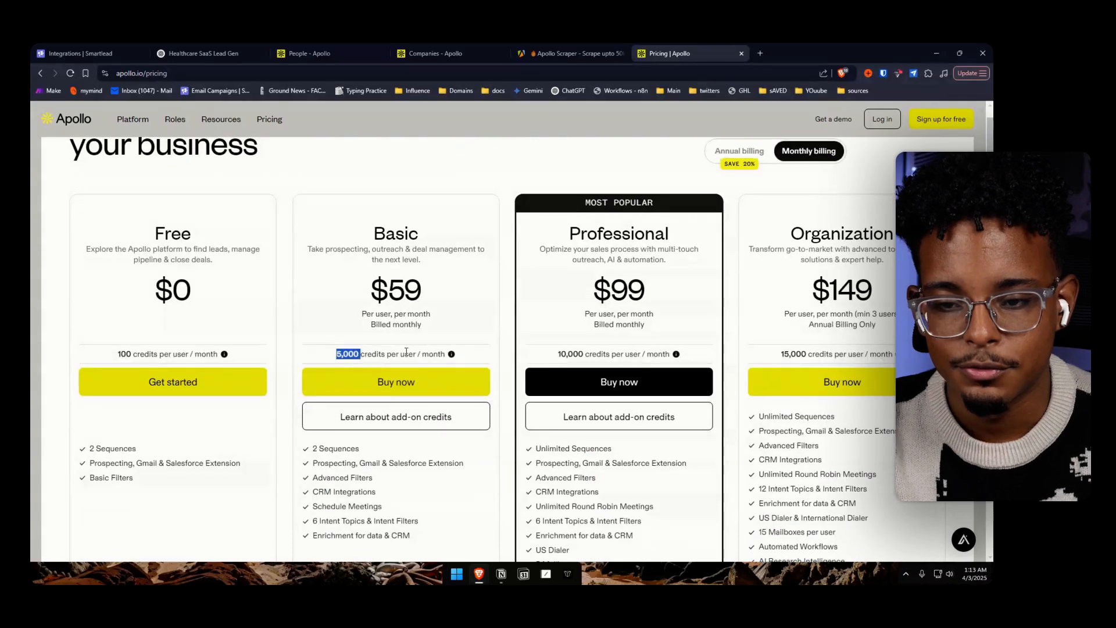
drag(431, 290, 326, 282)
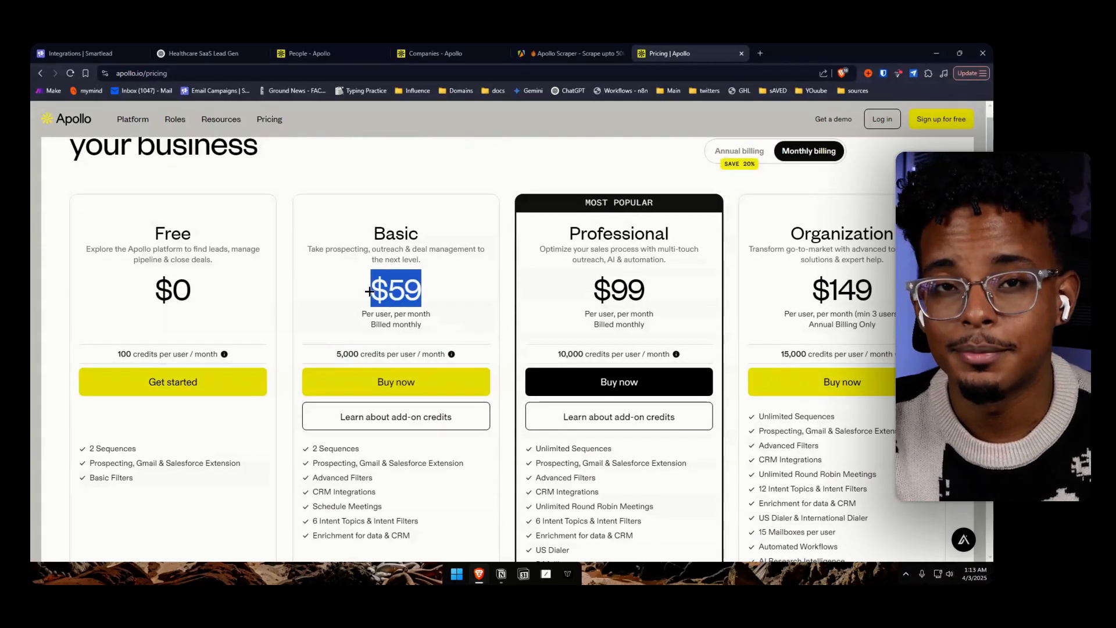
click(467, 309)
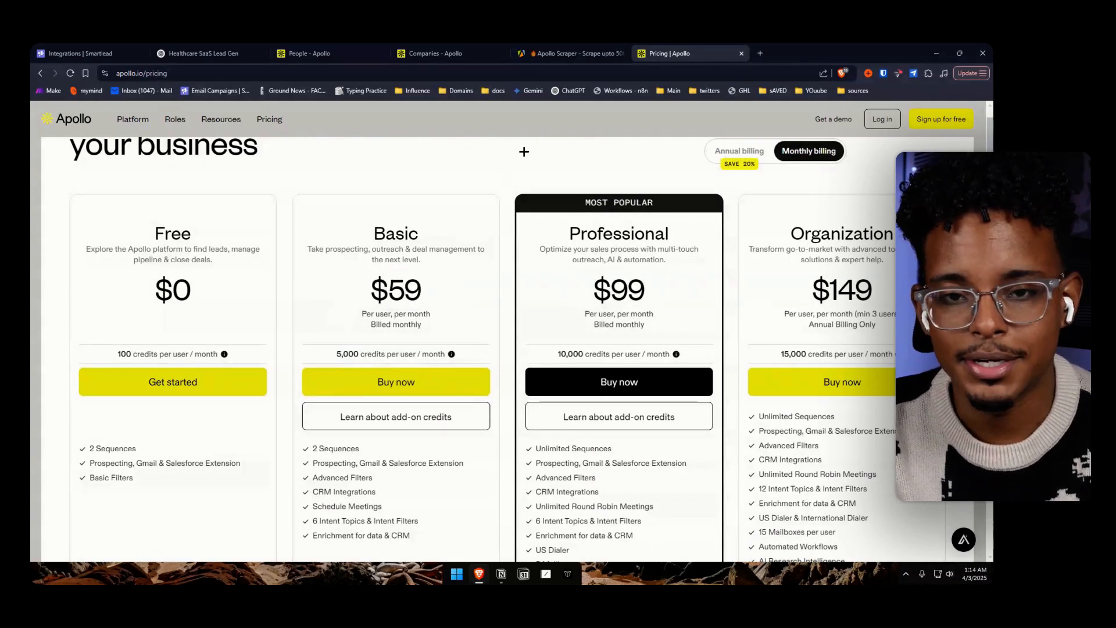
Return to the "Apollo Scraper - Scrape upto 50k Leads" actor in Apify and check its price per 1,000 leads
click(567, 54)
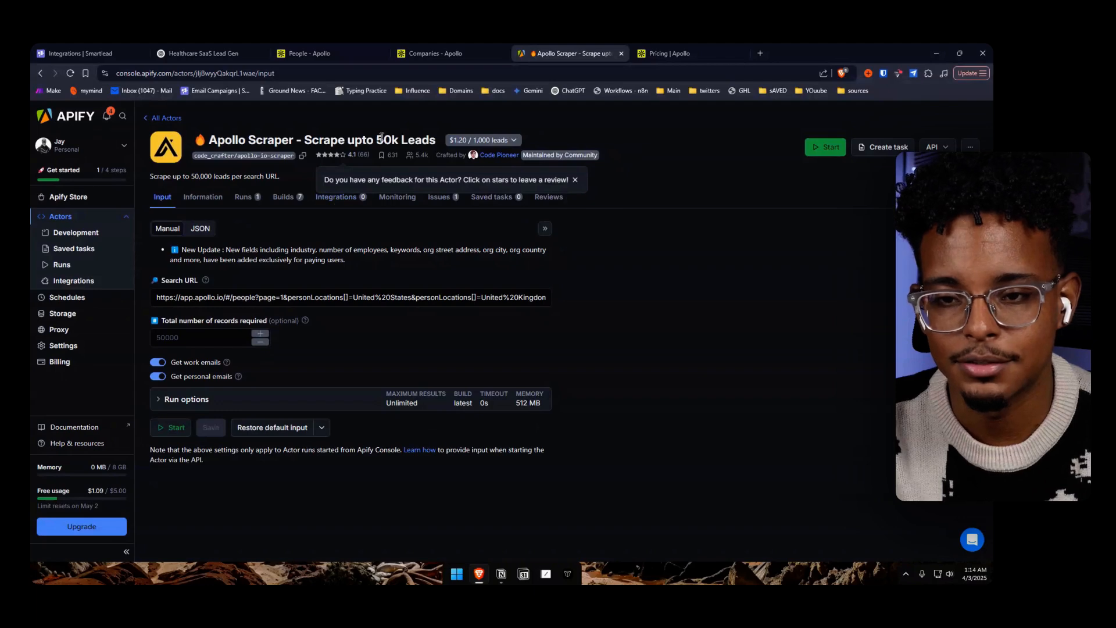
drag(193, 140, 520, 144)
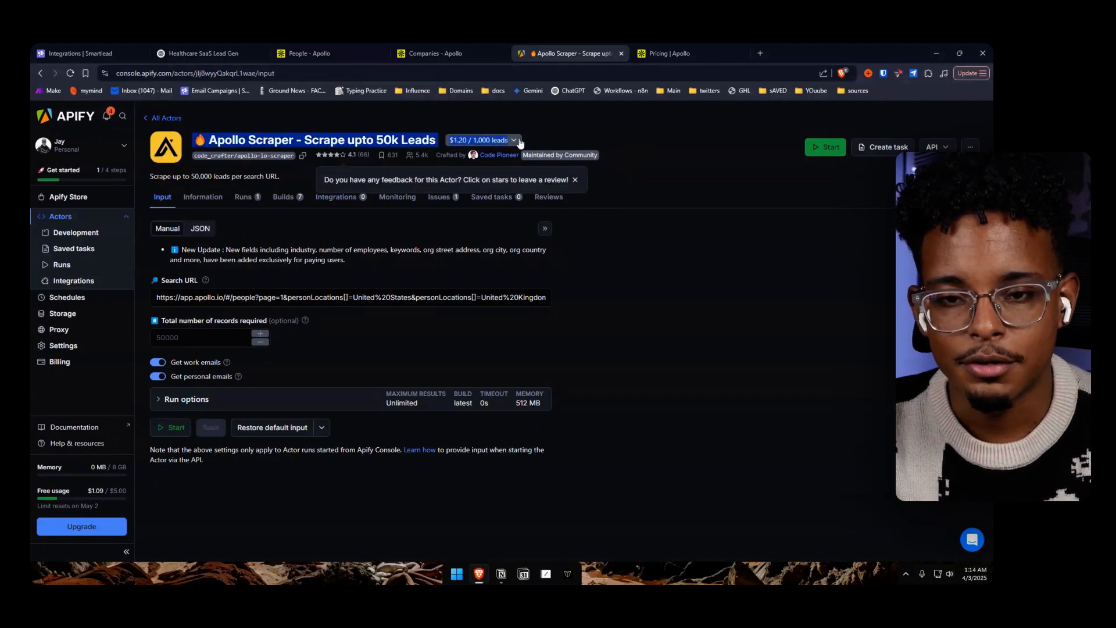
click(528, 145)
Go back to the store results, open "Apollo Scraper: Get Work & Personal Emails (No Cookies)" and check its pricing model
click(175, 119)
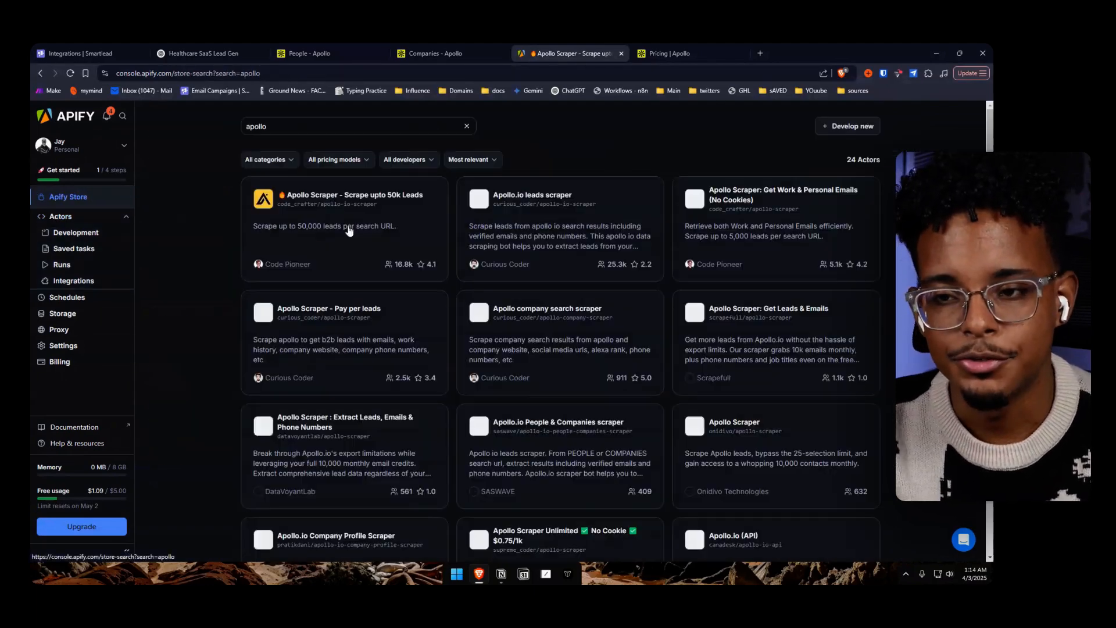
click(762, 222)
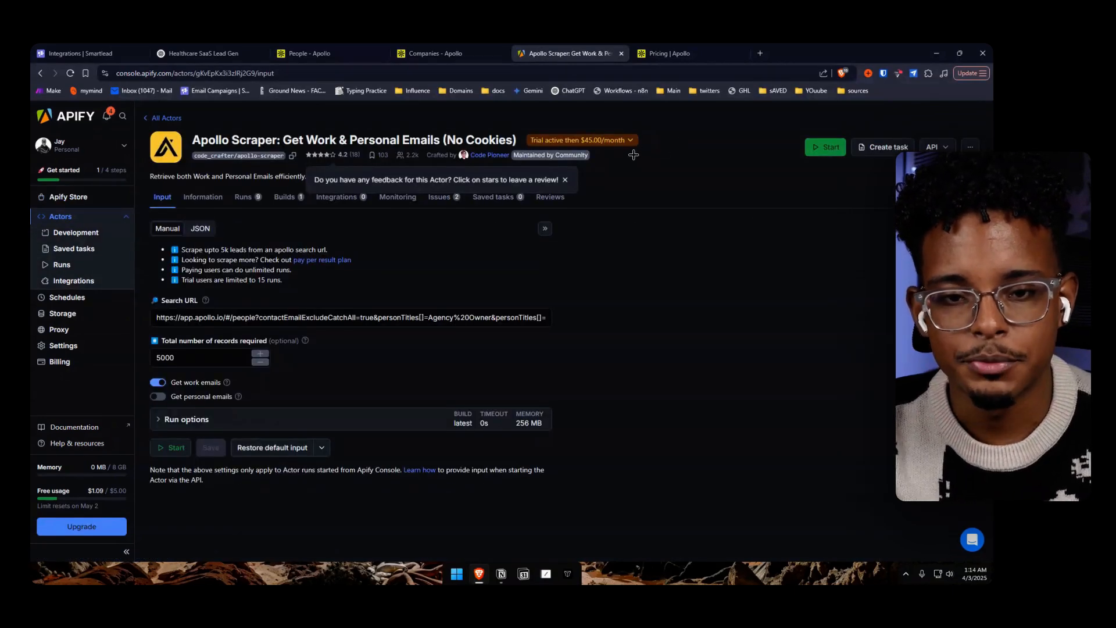
click(616, 145)
click(616, 145)
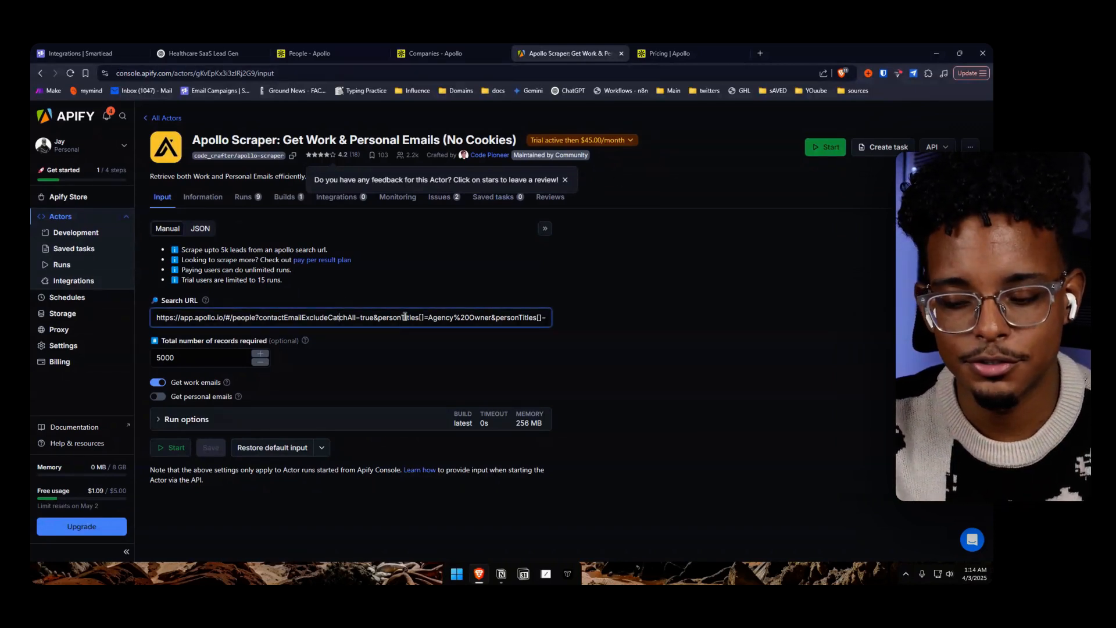
Clear the scraper's existing Search URL and copy the web address of the filtered People search from Apollo
key(ctrl+a)
key(BackSpace)
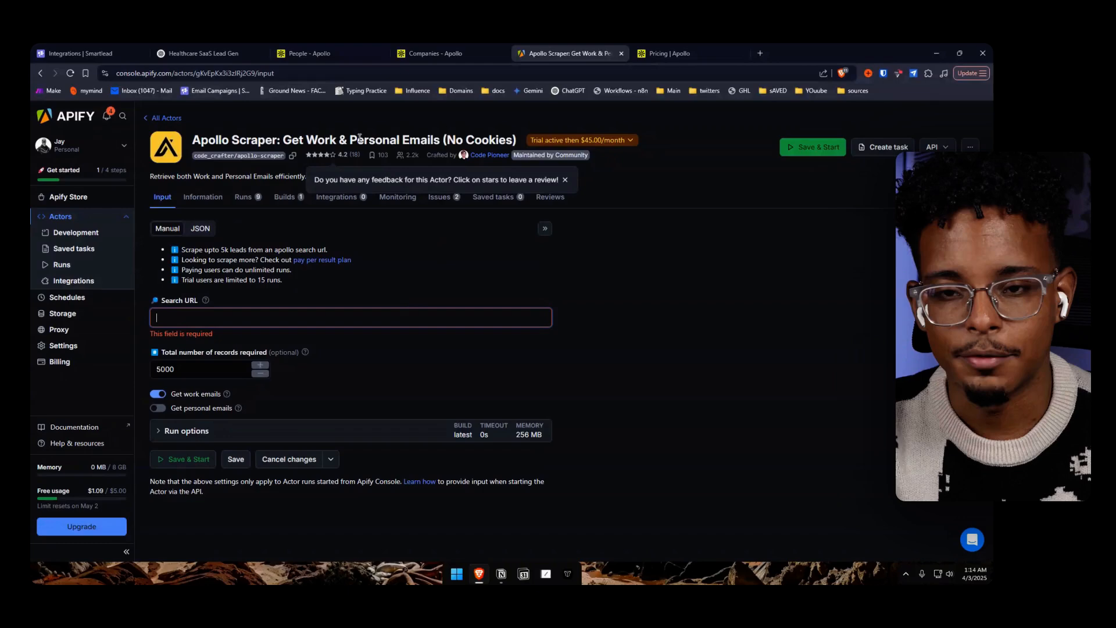
click(433, 53)
click(344, 53)
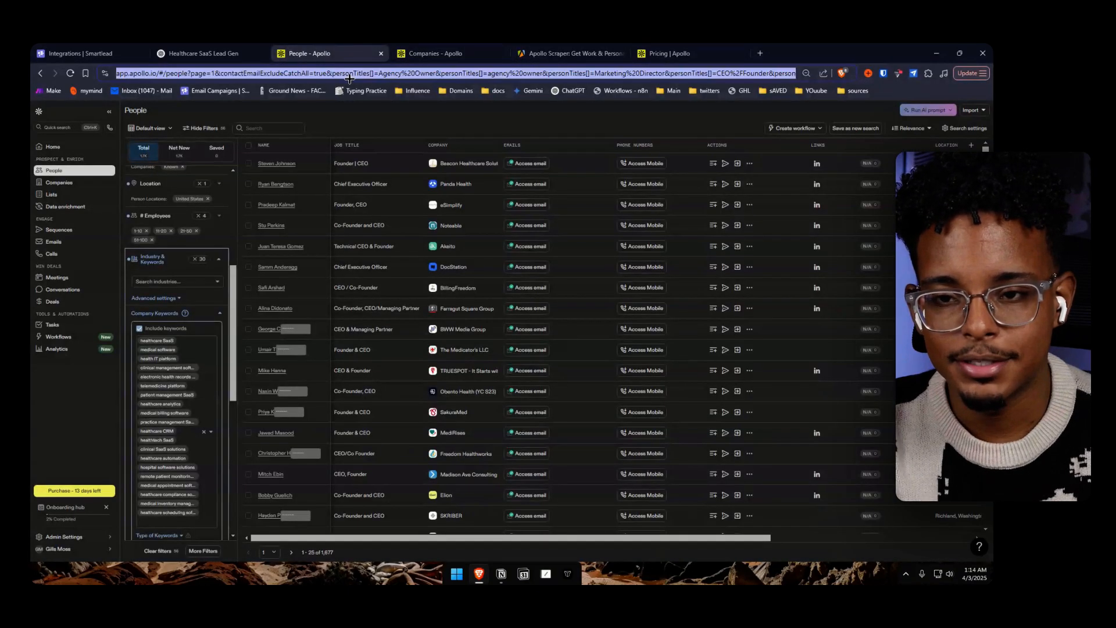
scroll(212, 302, up, 5)
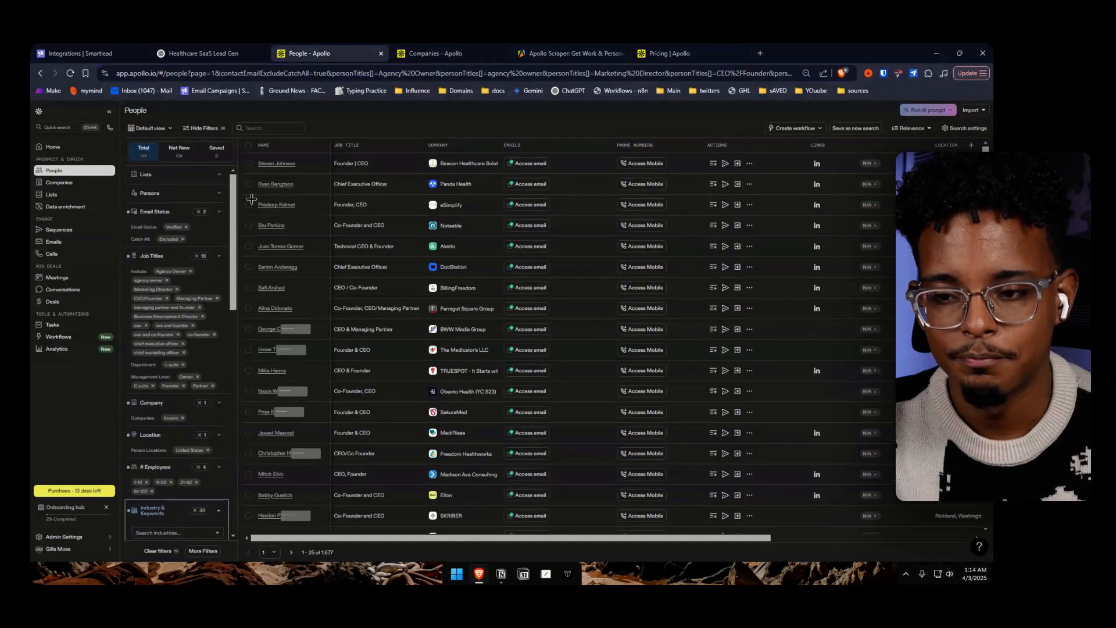
Review the People search's keyword filters in Apollo and paste the copied search address into the Apify scraper's Search URL
scroll(245, 422, down, 10)
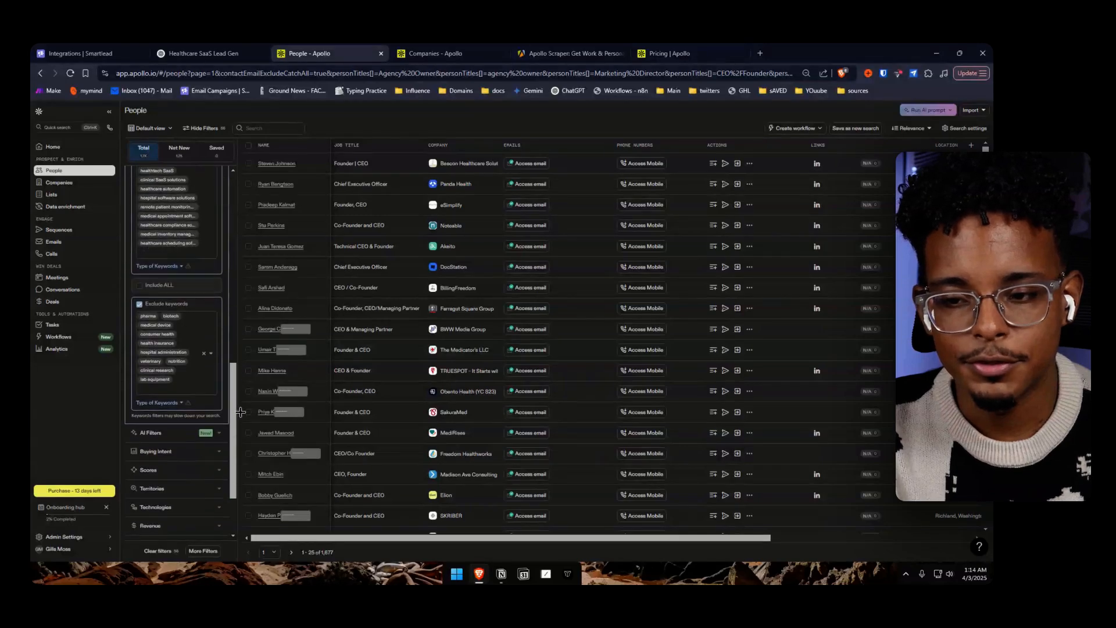
click(558, 53)
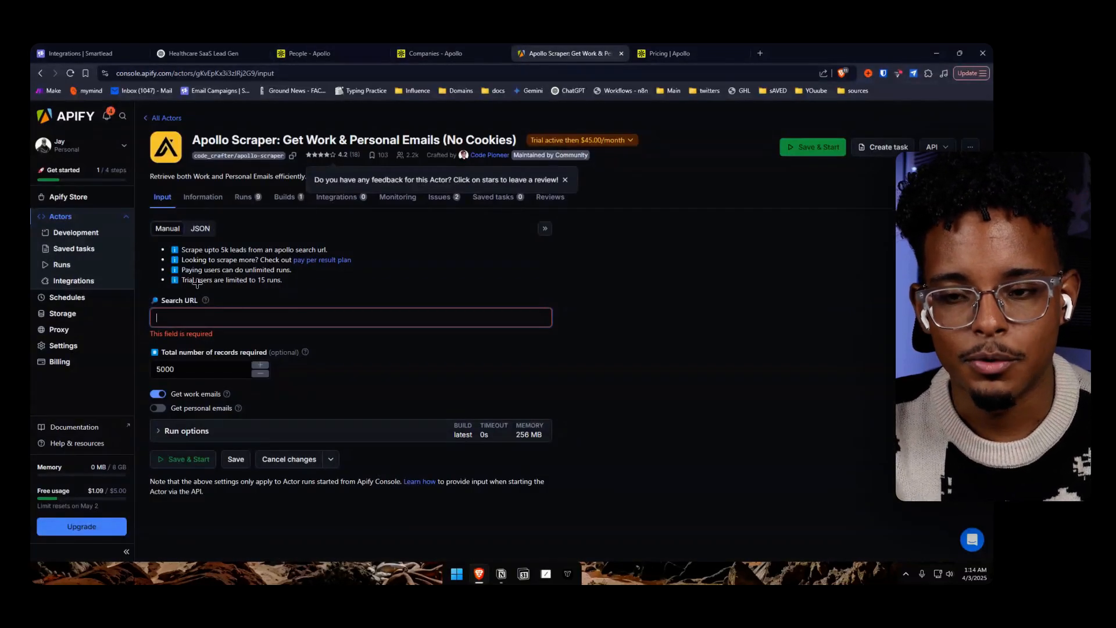
key(ctrl+v)
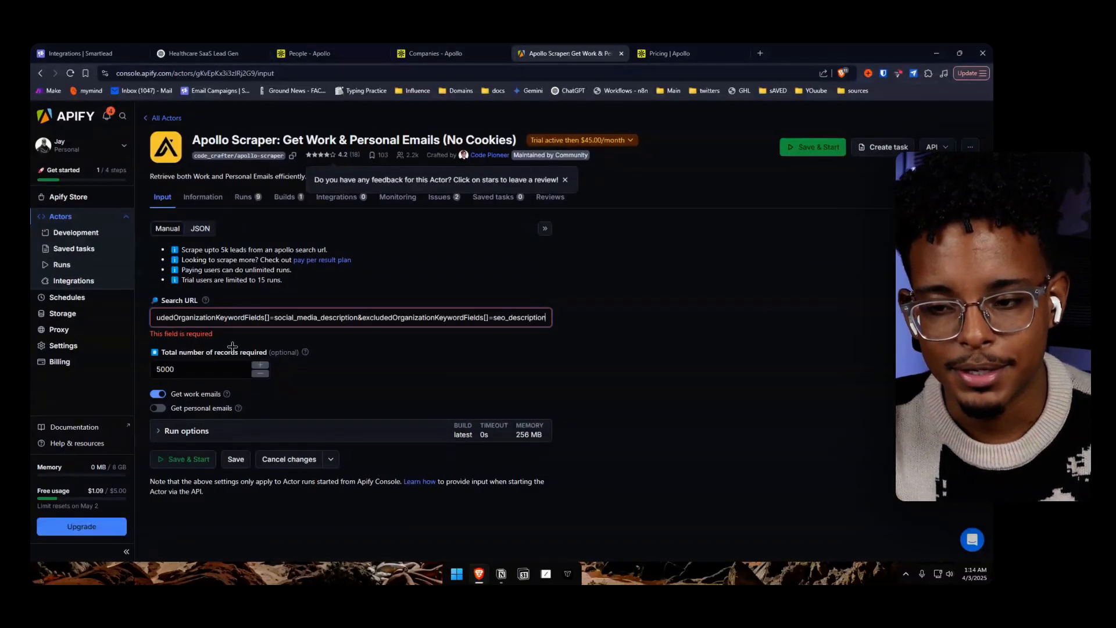
click(219, 357)
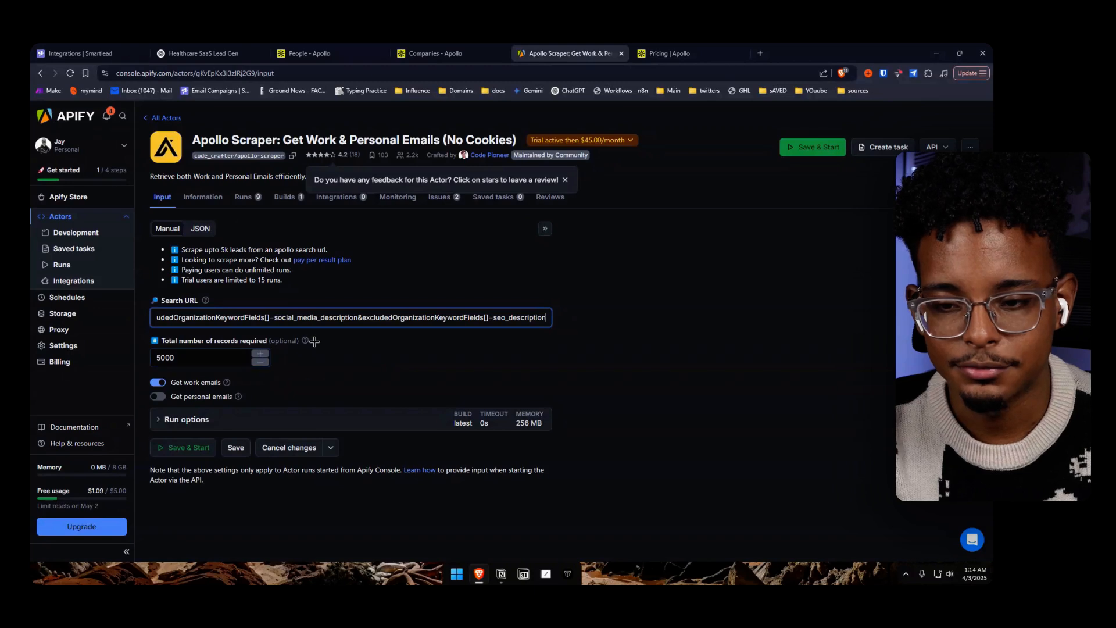
Review the scraper's total number of records and run options, and start the run with the entered Search URL
drag(210, 355, 91, 360)
click(357, 363)
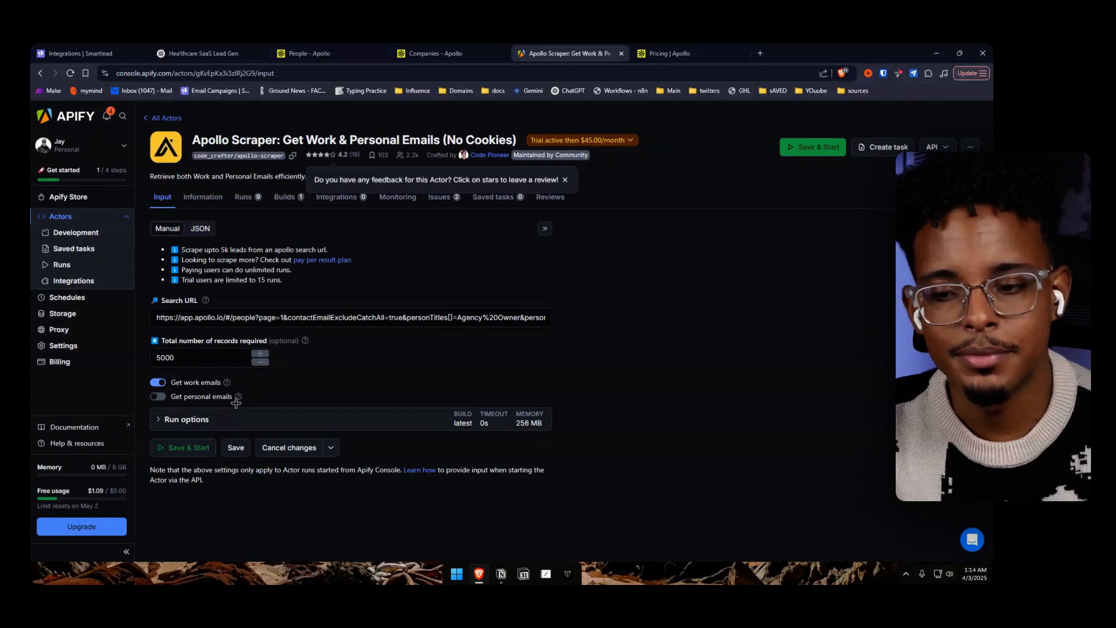
click(169, 418)
scroll(289, 411, down, 3)
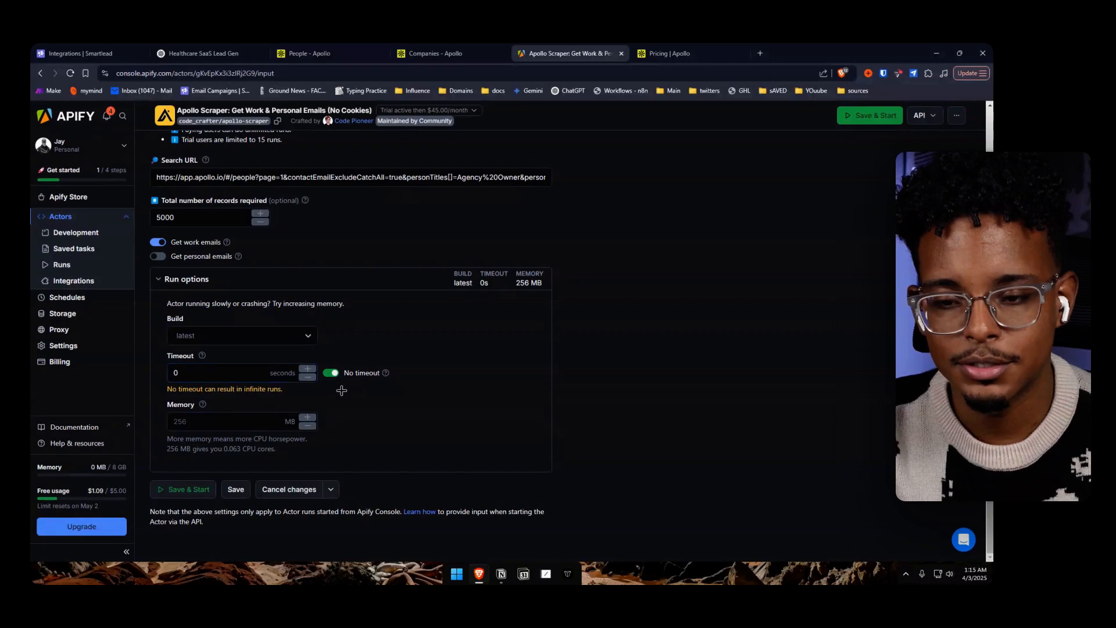
click(202, 489)
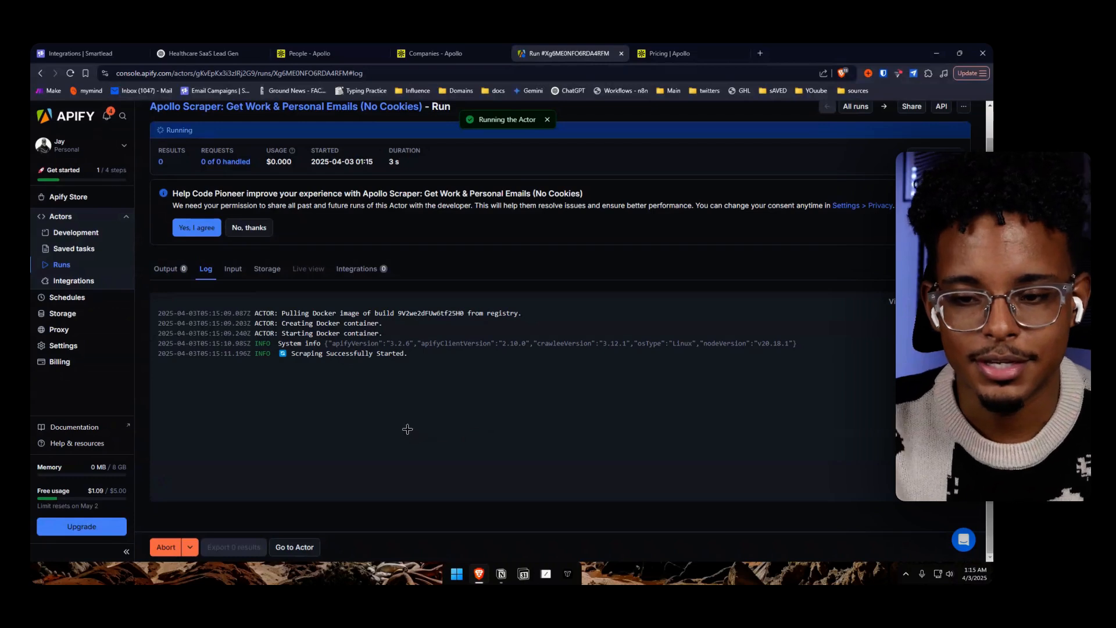
Follow the scraper run's log, examining the start message, the page fetches and the results found per page
drag(411, 353, 228, 353)
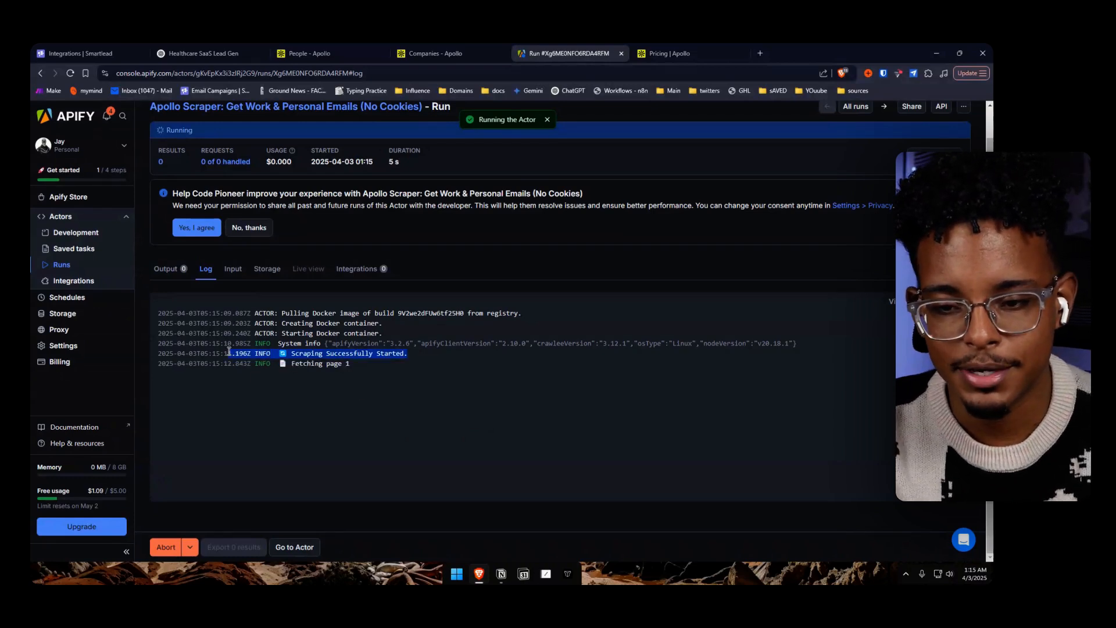
click(406, 370)
drag(378, 366, 269, 365)
click(400, 376)
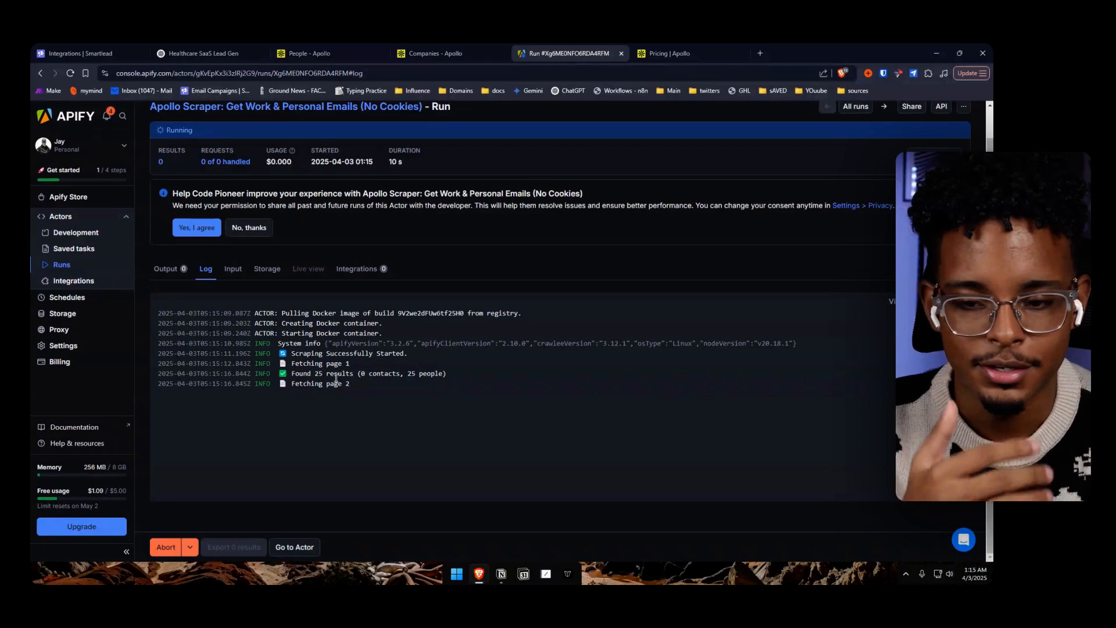
drag(278, 373, 459, 379)
click(427, 389)
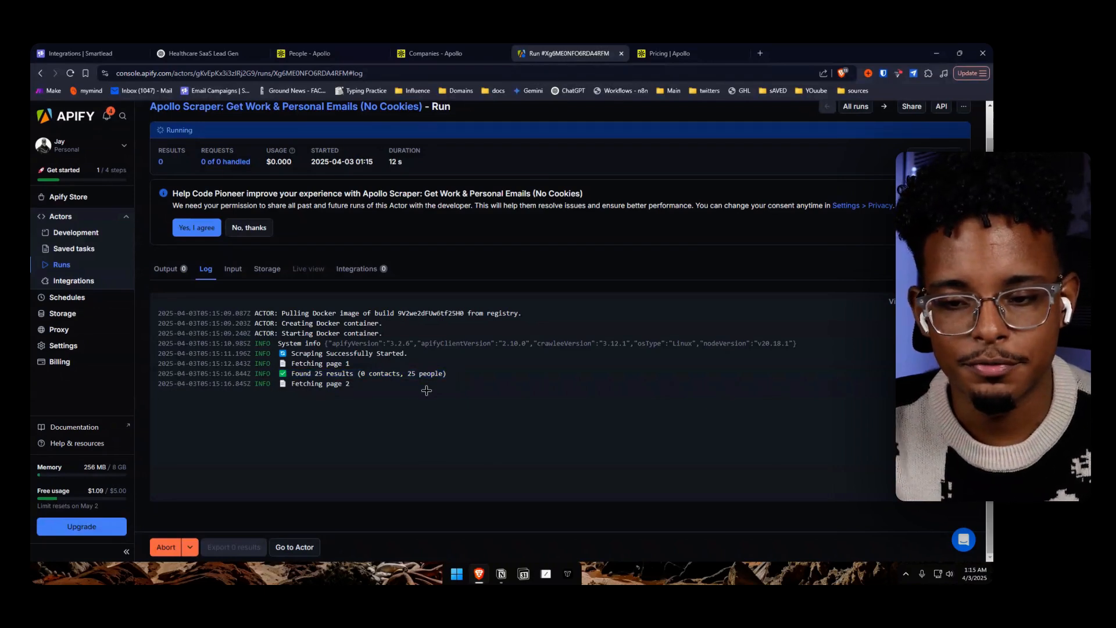
drag(381, 383, 181, 382)
click(363, 397)
drag(486, 394, 207, 401)
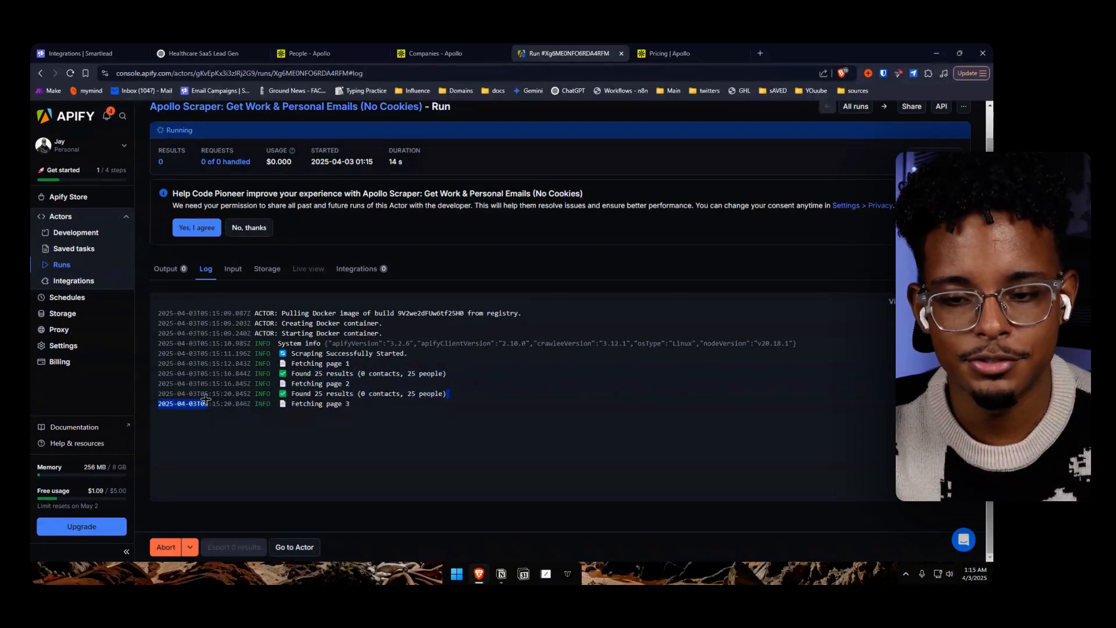
click(469, 415)
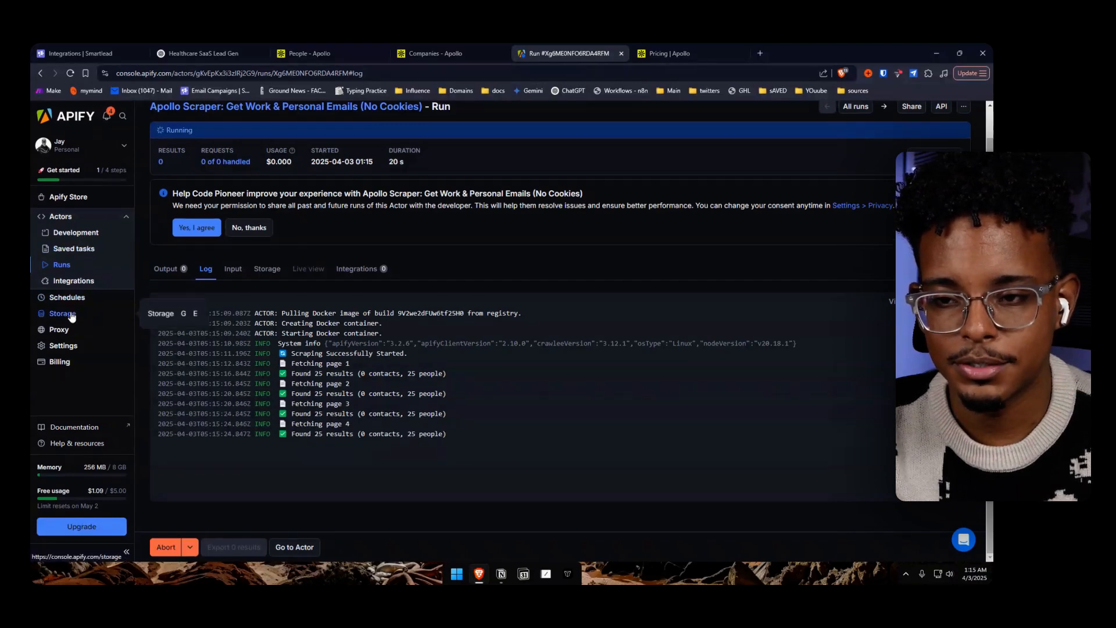
Open the stored dataset of the earlier Apollo Scraper run and examine its lead rows and columns, from e-mails to job titles
click(71, 314)
click(272, 270)
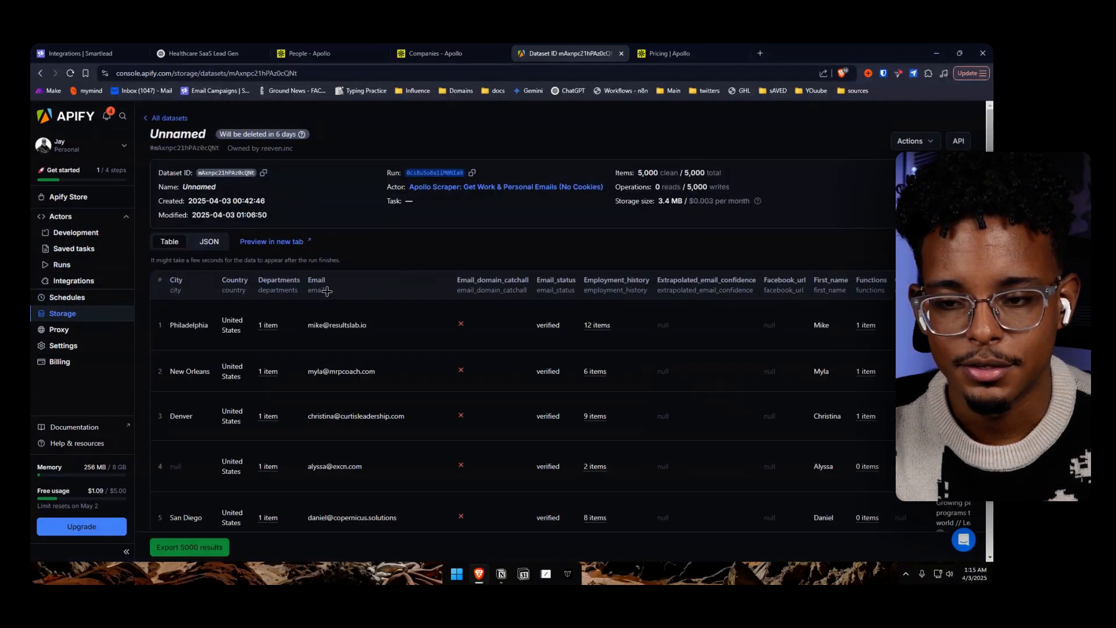
scroll(327, 302, down, 3)
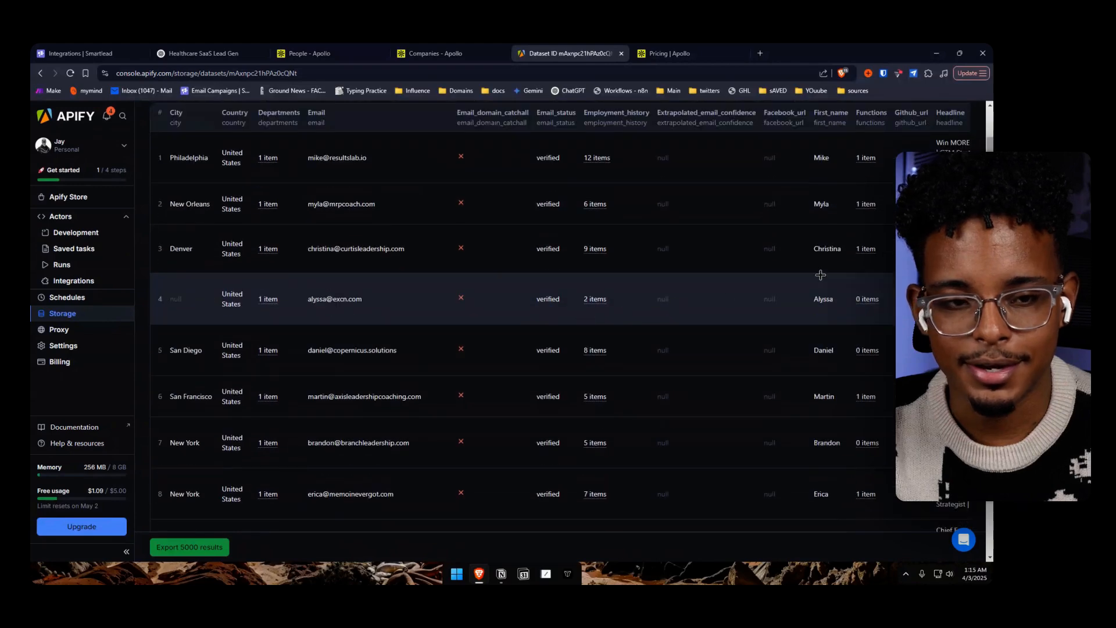
scroll(340, 508, down, 20)
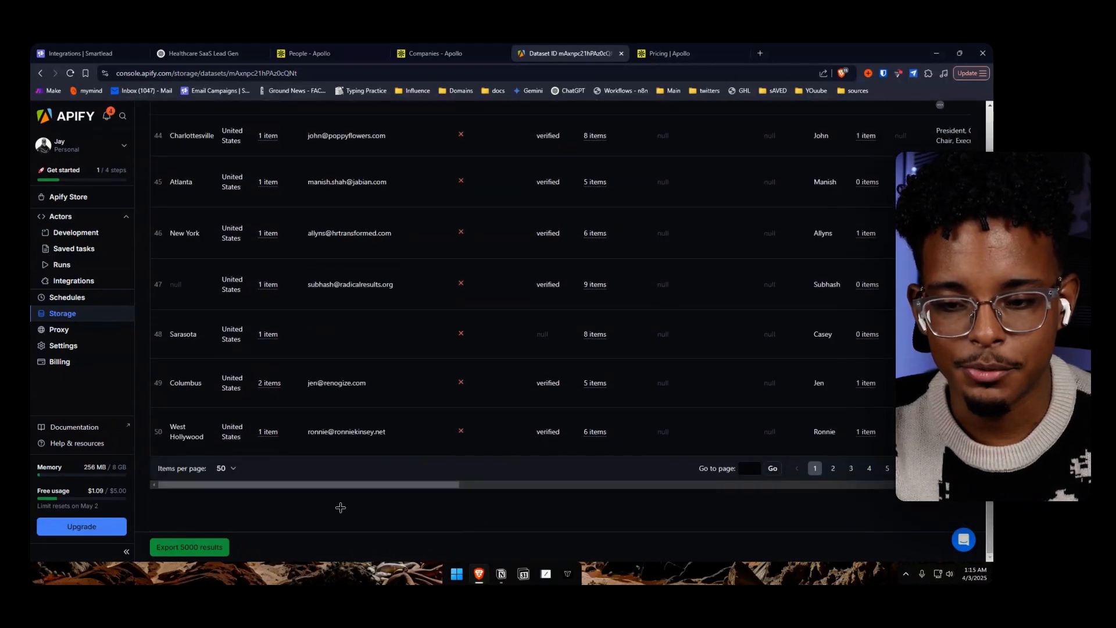
drag(324, 488, 827, 486)
scroll(767, 456, up, 10)
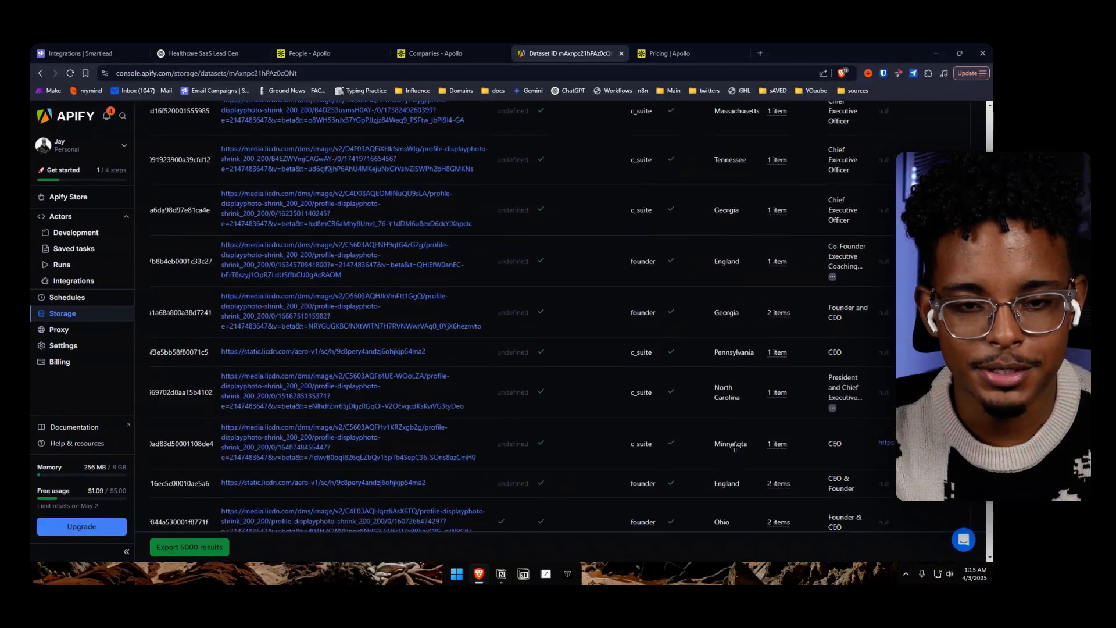
scroll(752, 220, up, 5)
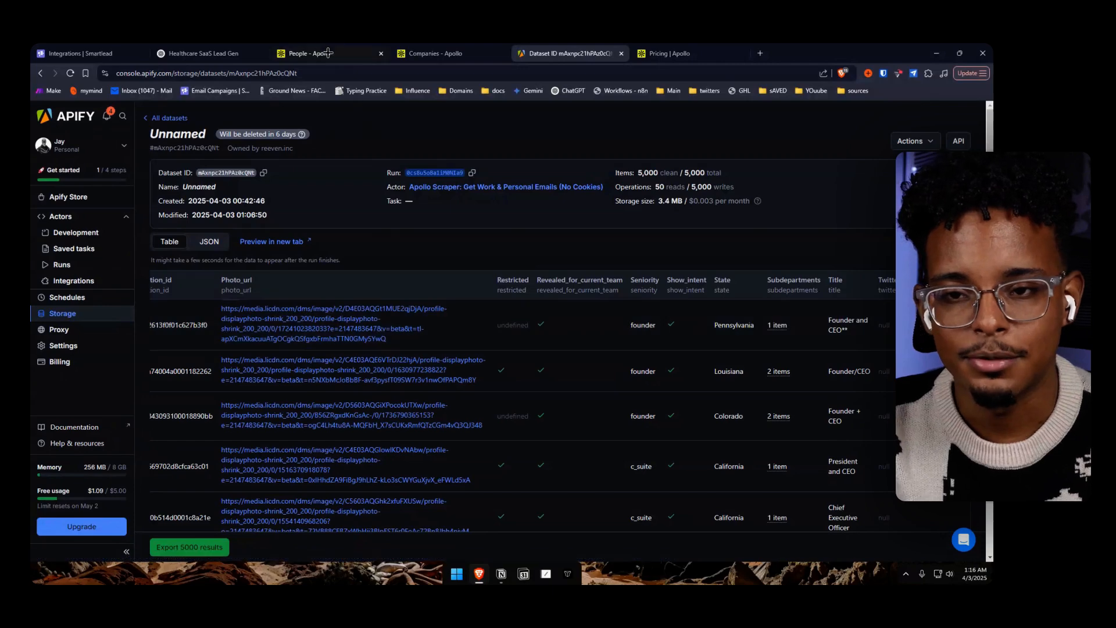
Look back over the keyword lists in the "Healthcare SaaS Lead Gen" ChatGPT conversation and open a new browser tab
click(224, 54)
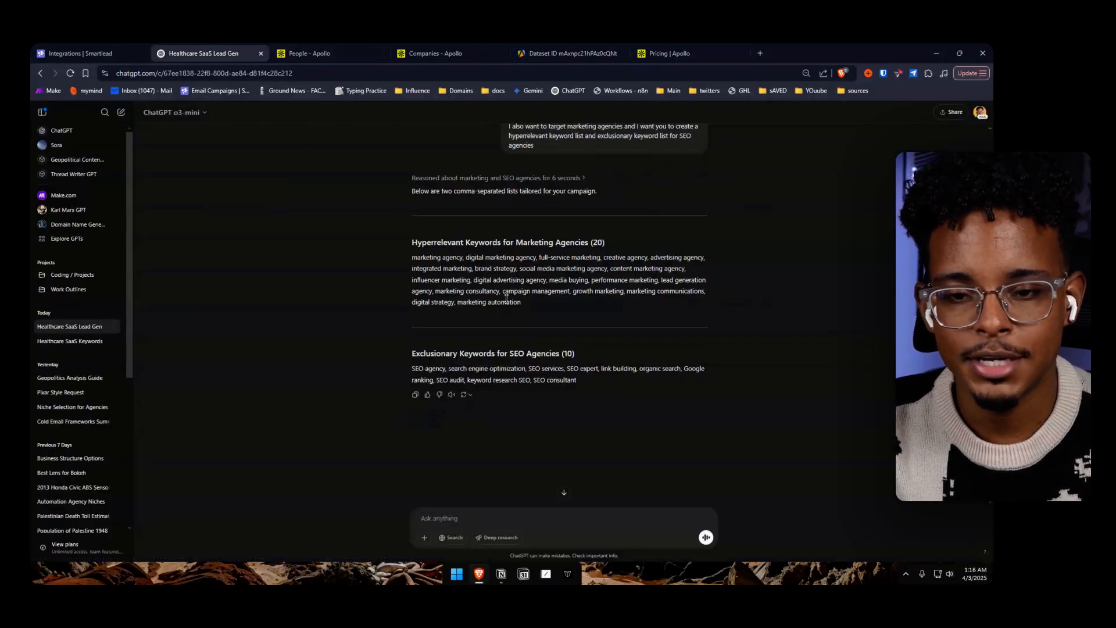
scroll(506, 299, up, 5)
click(760, 53)
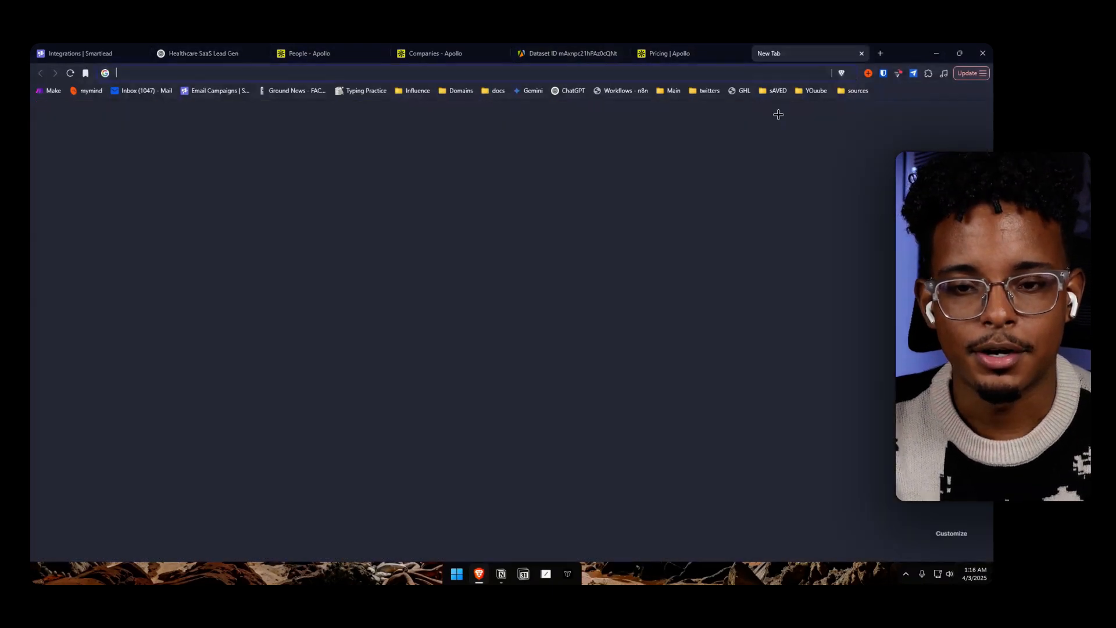